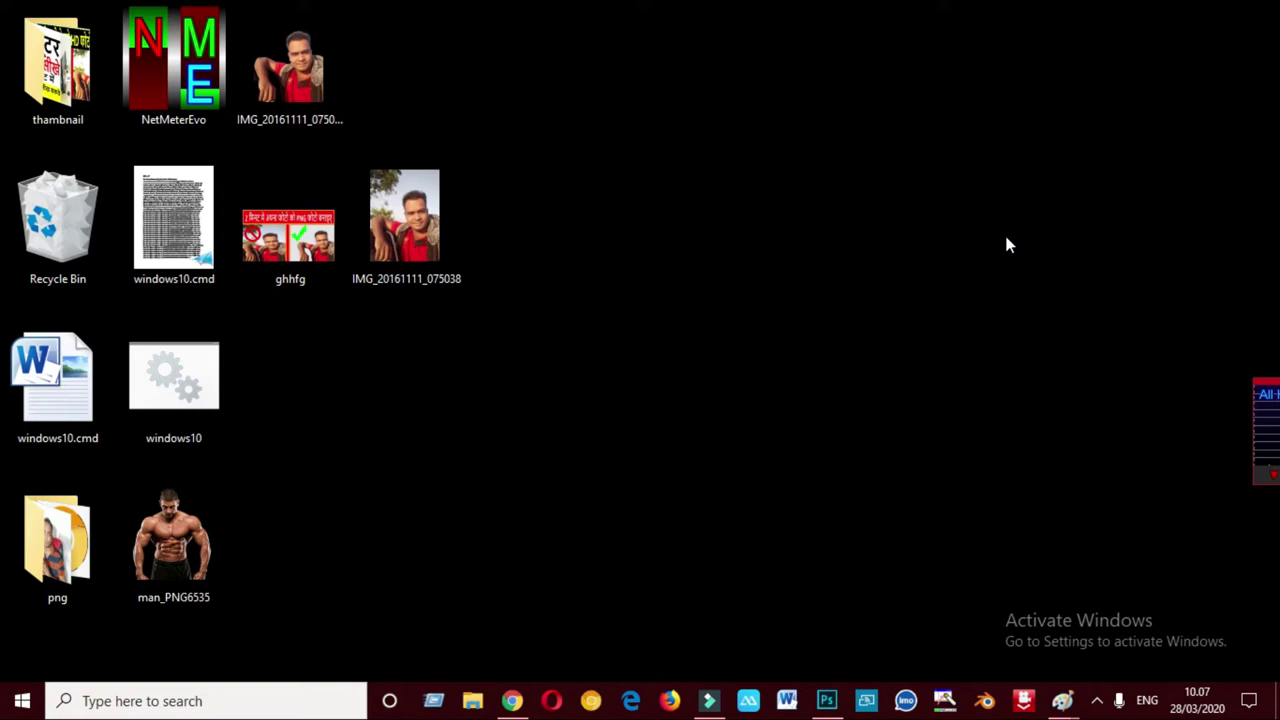
# - Restore the minimized Photoshop CC 2018 window from its taskbar icon
pyautogui.click(827, 699)
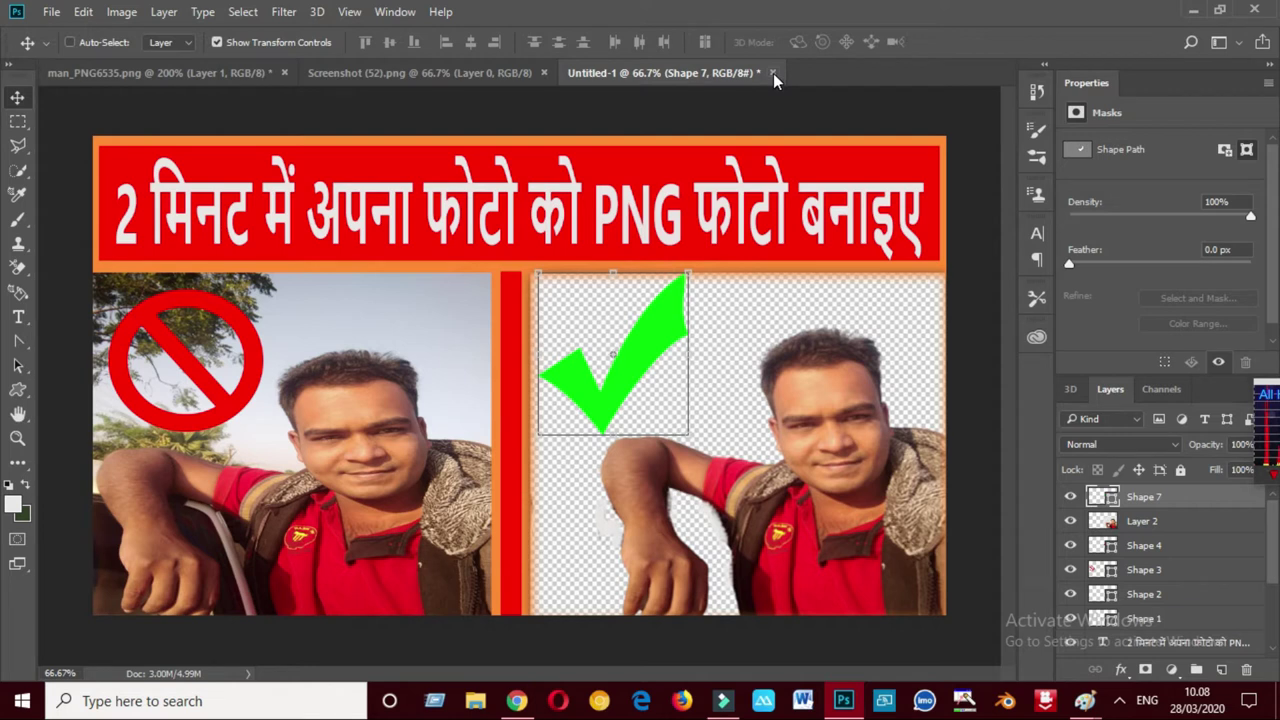
# - Close the Untitled-1, Screenshot (52) and man_PNG6535 documents, answering each save prompt
pyautogui.click(774, 77)
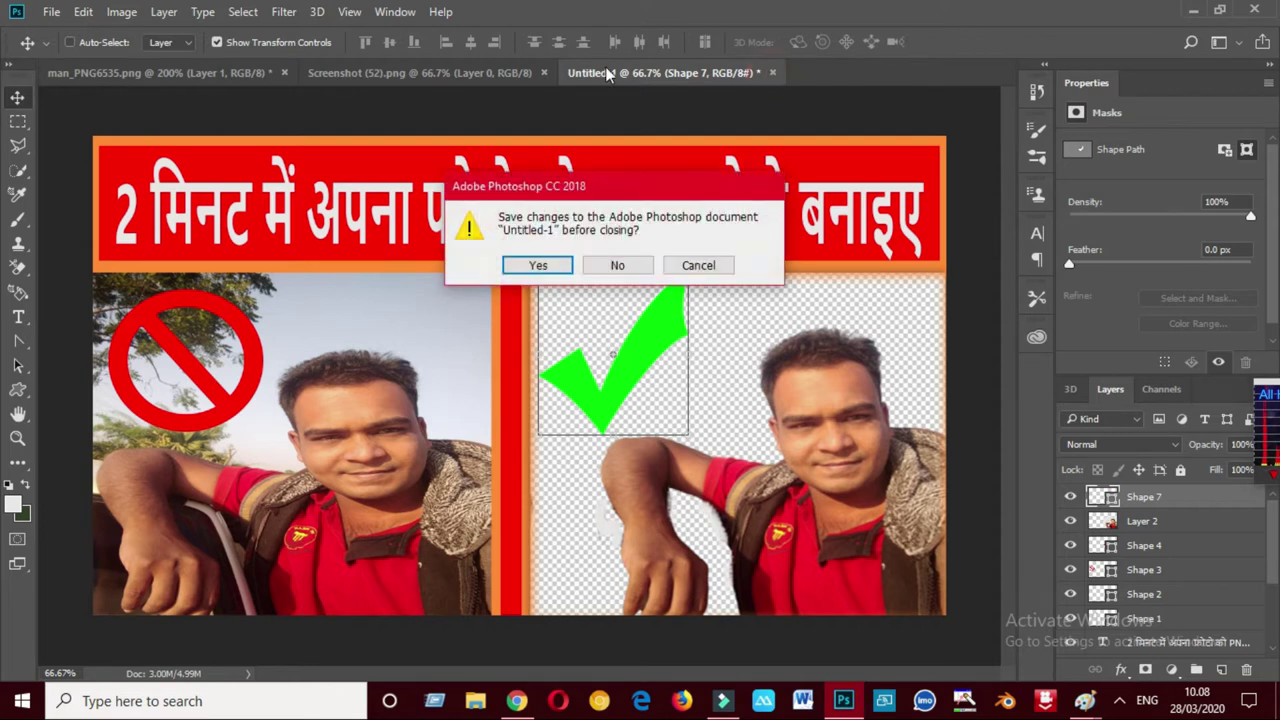
pyautogui.click(534, 263)
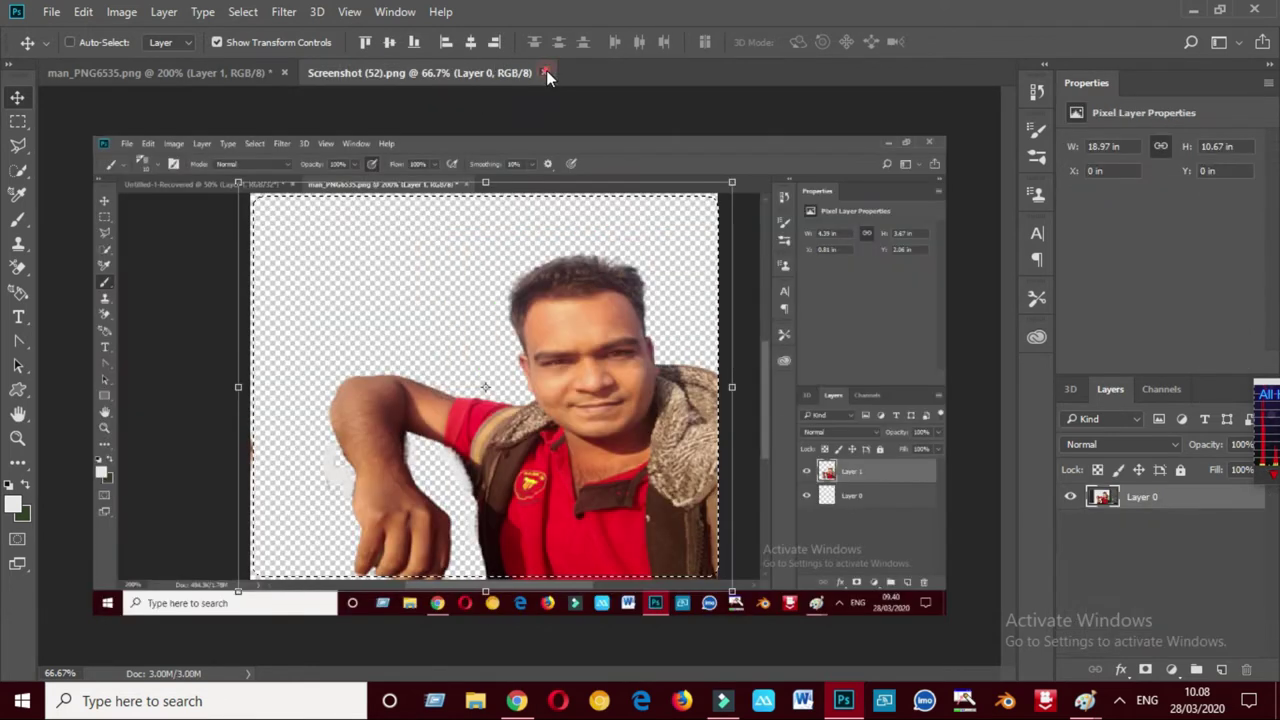
pyautogui.click(545, 72)
pyautogui.click(284, 72)
pyautogui.click(617, 265)
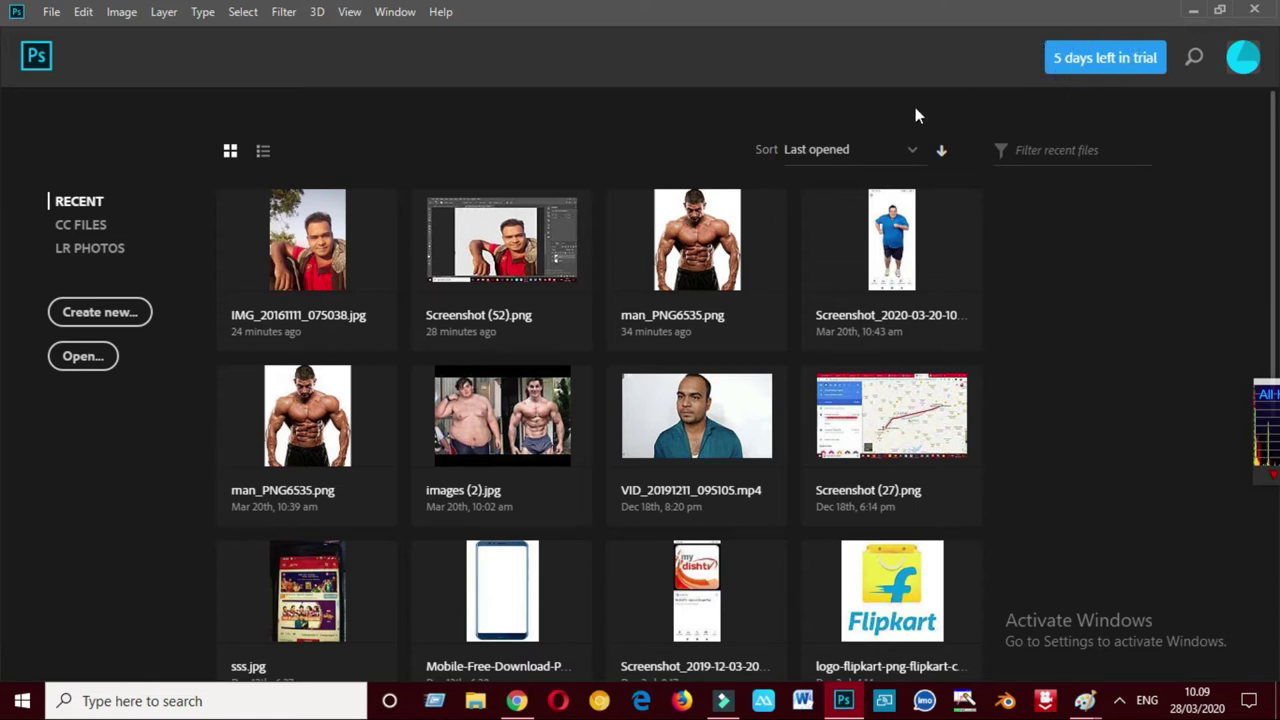
# - Minimize Photoshop and refresh the desktop twice
pyautogui.click(1238, 30)
pyautogui.rightClick(836, 116)
pyautogui.click(925, 205)
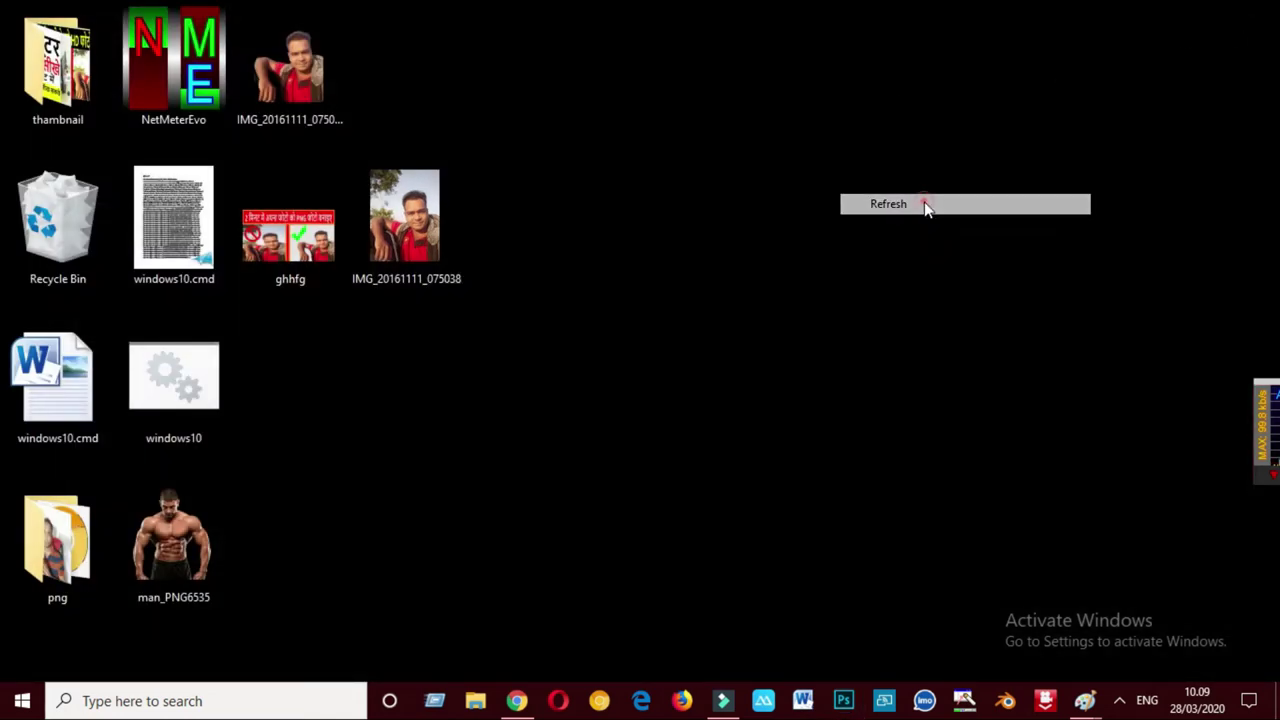
pyautogui.rightClick(814, 117)
pyautogui.click(906, 204)
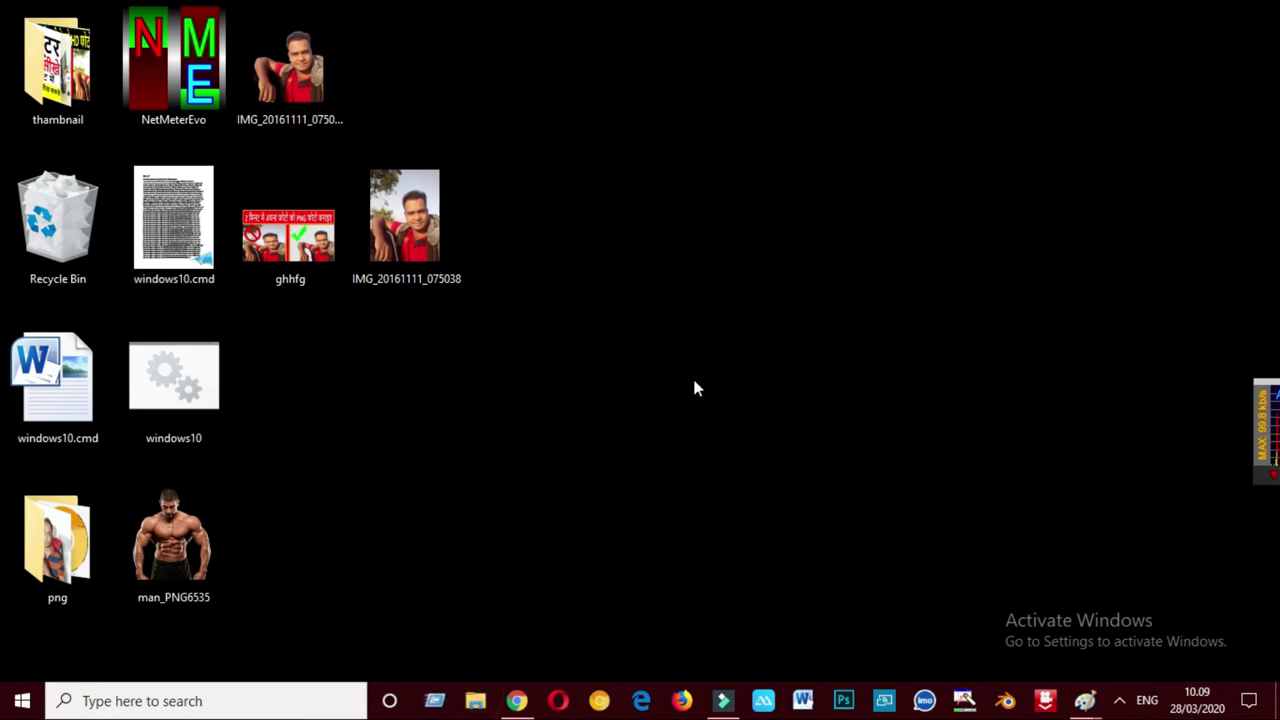
# - Open File Explorer maximized and show Local Disk (C:)
pyautogui.click(475, 701)
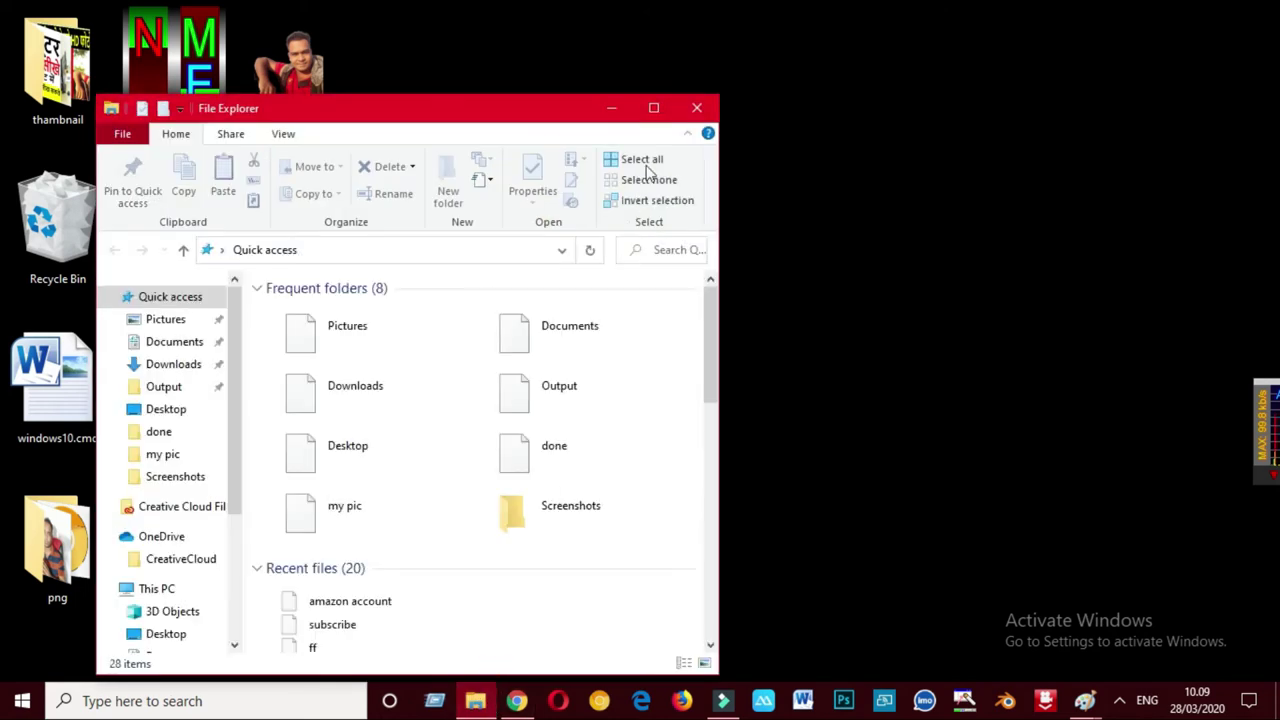
pyautogui.click(653, 108)
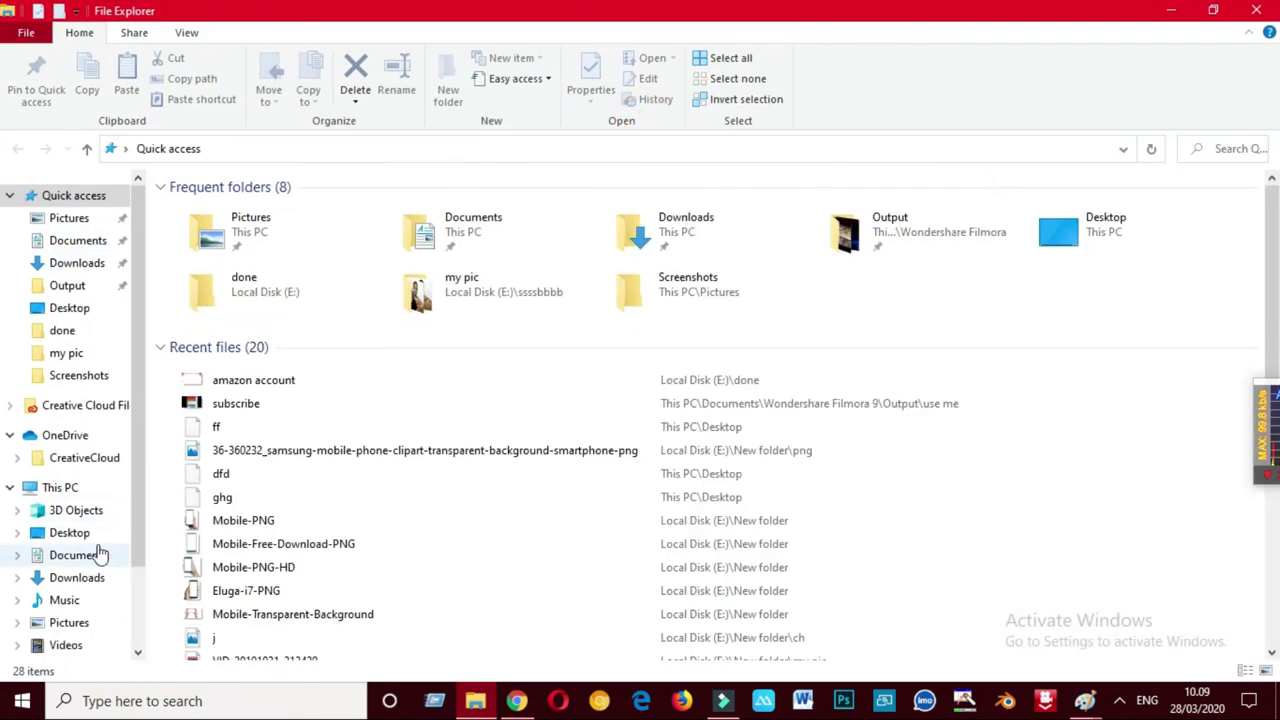
pyautogui.click(138, 440)
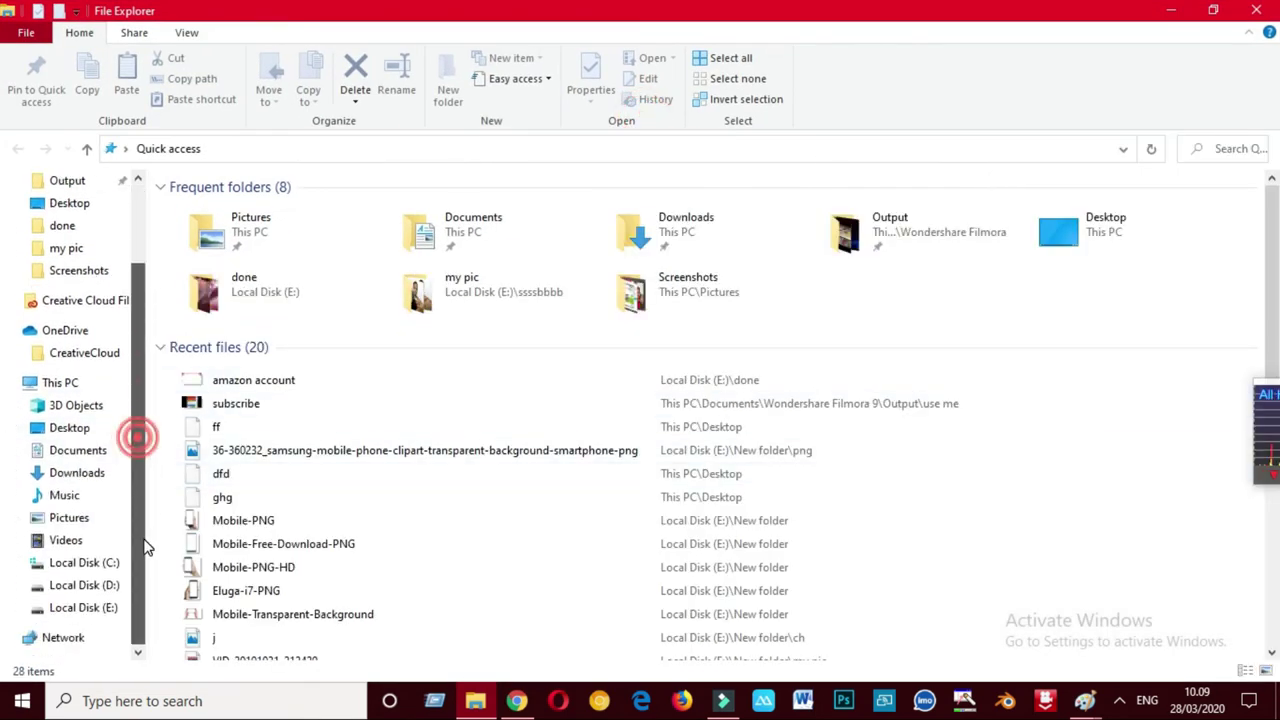
pyautogui.click(109, 563)
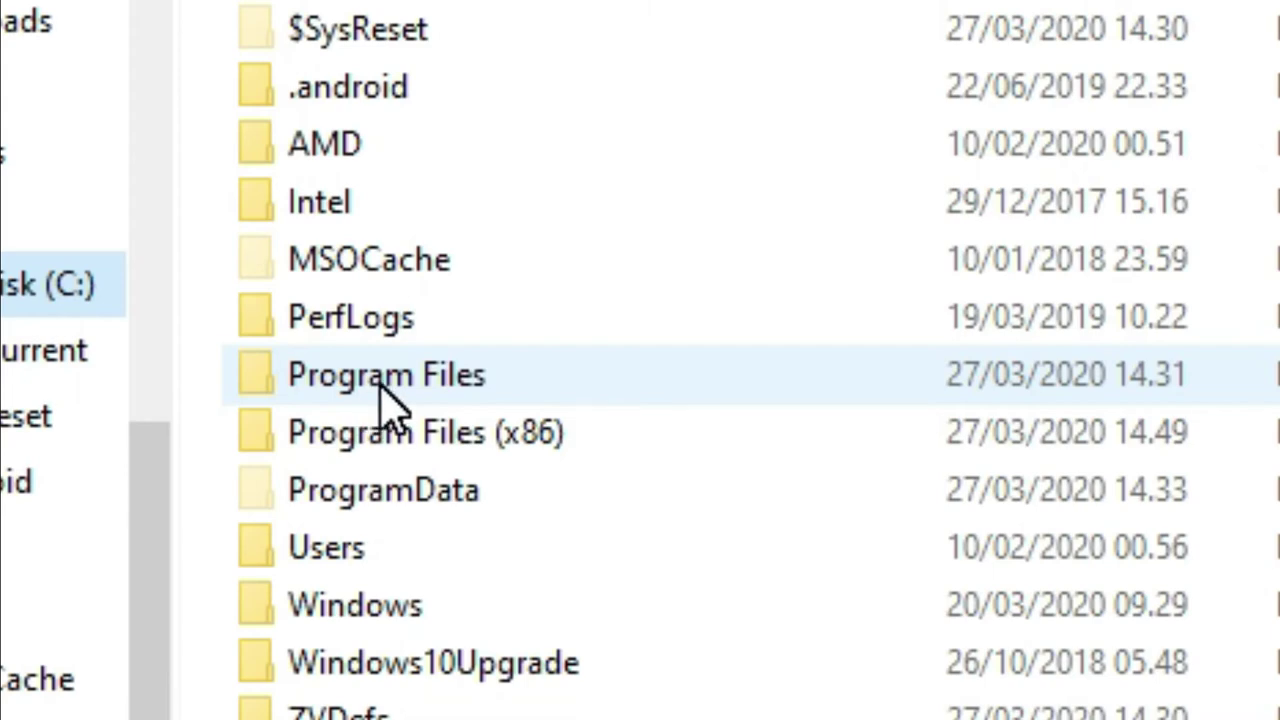
# - Navigate Program Files > Adobe > Adobe Photoshop CC 2018 > AMT to reach the application XML file
pyautogui.click(372, 400)
pyautogui.doubleClick(217, 346)
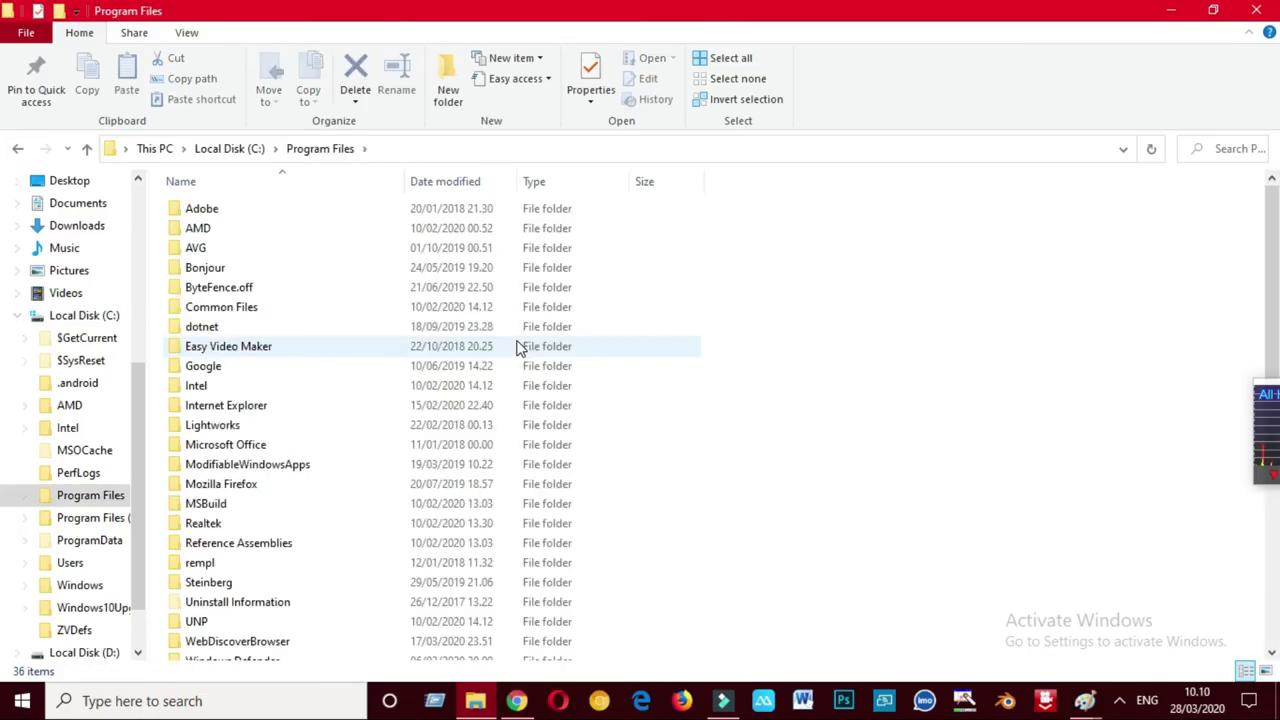
pyautogui.doubleClick(203, 210)
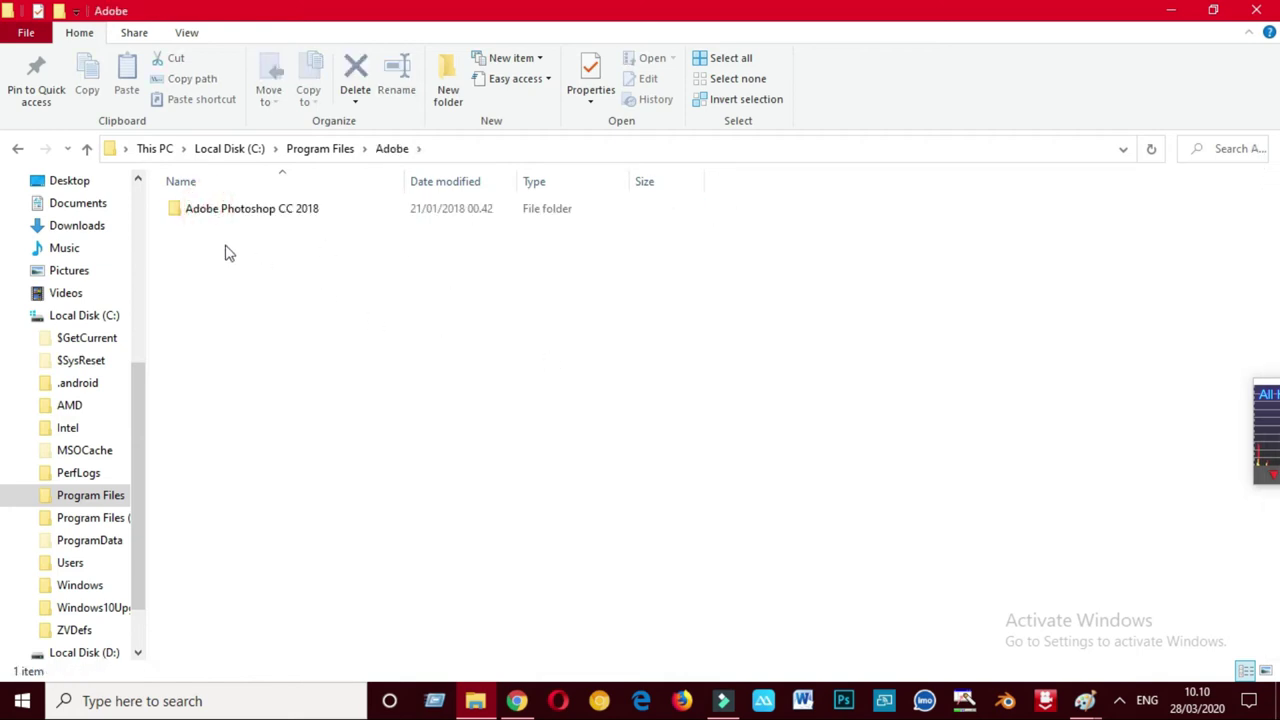
pyautogui.doubleClick(254, 210)
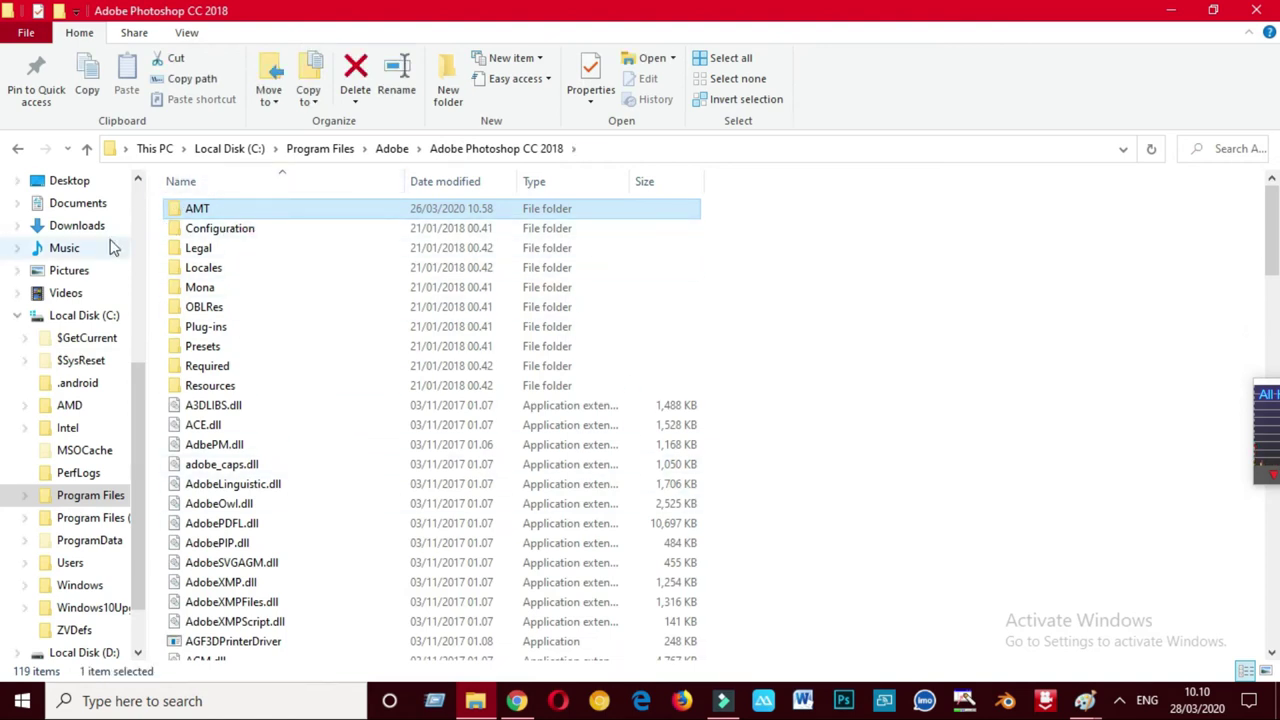
pyautogui.doubleClick(251, 209)
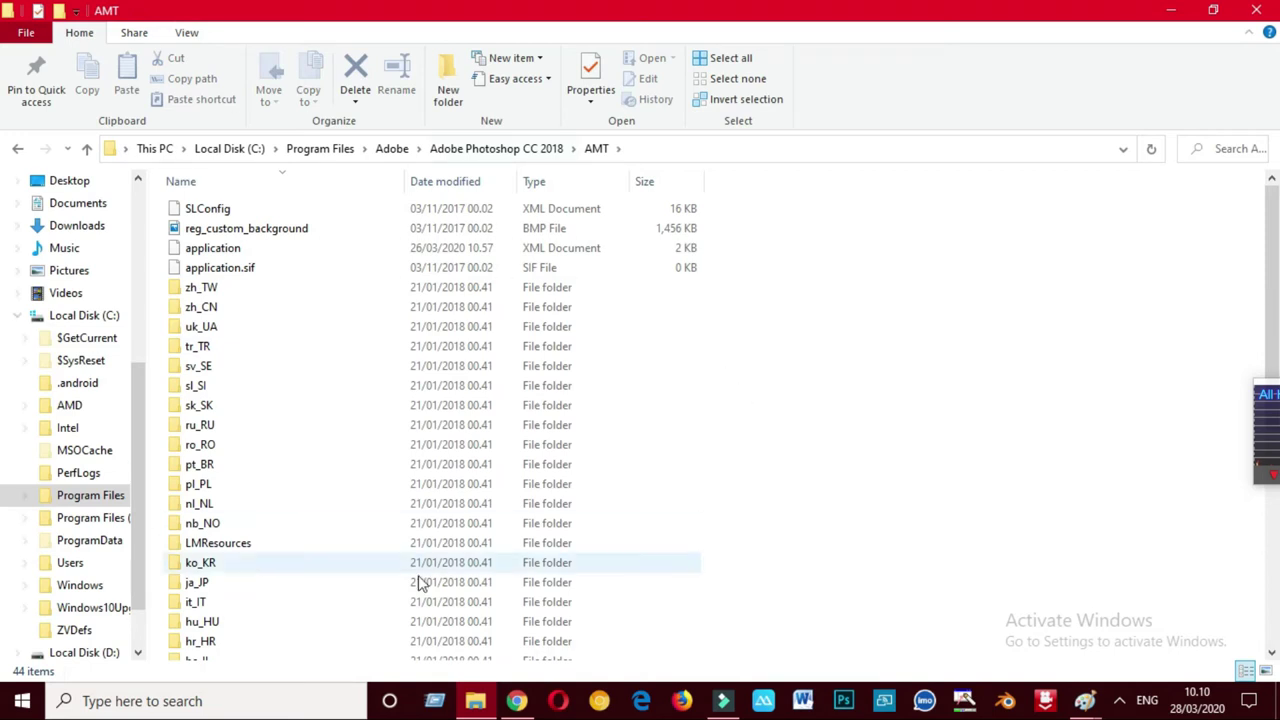
pyautogui.scroll(-7, 677, 490)
pyautogui.scroll(7, 686, 502)
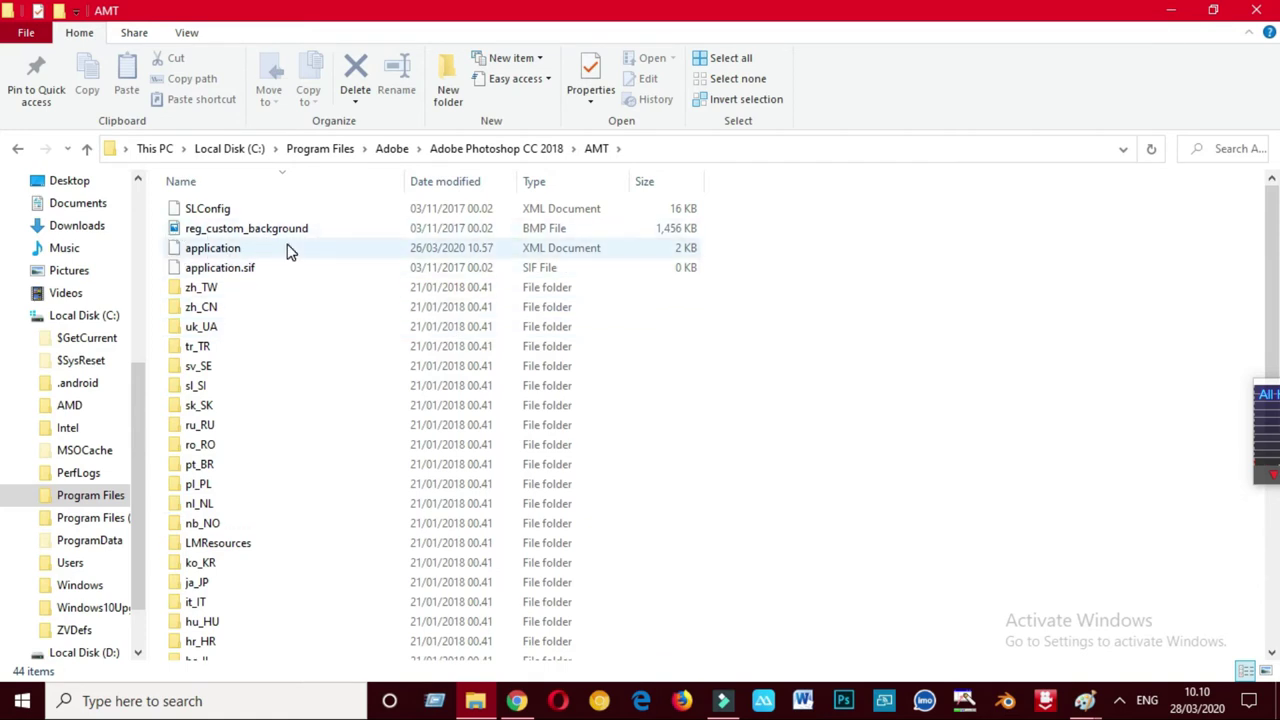
pyautogui.moveTo(213, 248)
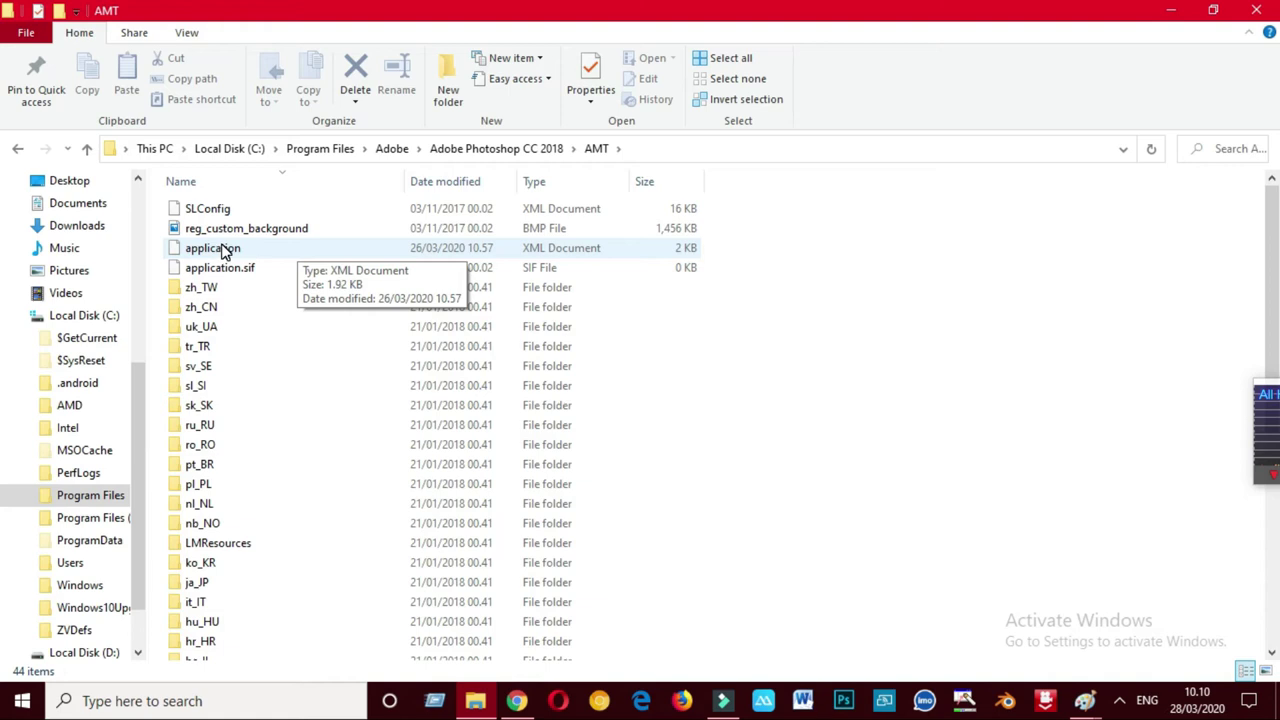
# - Cut the application XML file from AMT and paste it onto the desktop, granting administrator permission
pyautogui.rightClick(224, 250)
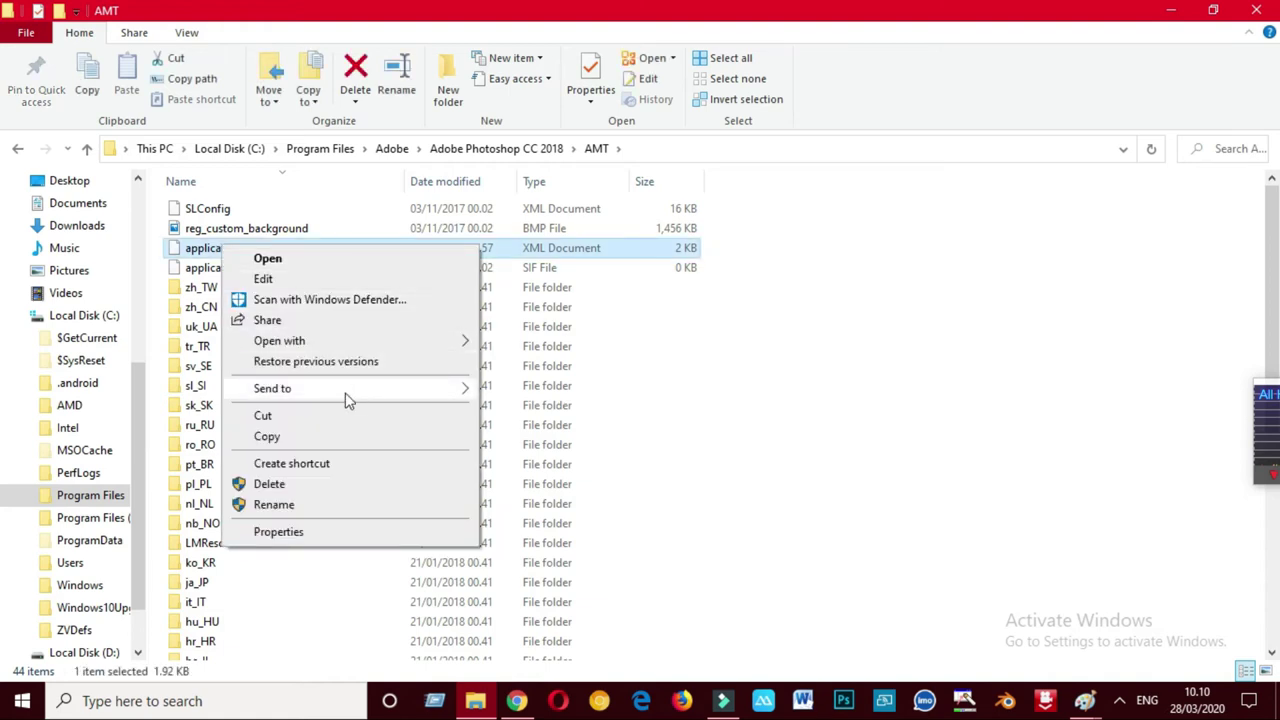
pyautogui.click(286, 416)
pyautogui.click(1277, 700)
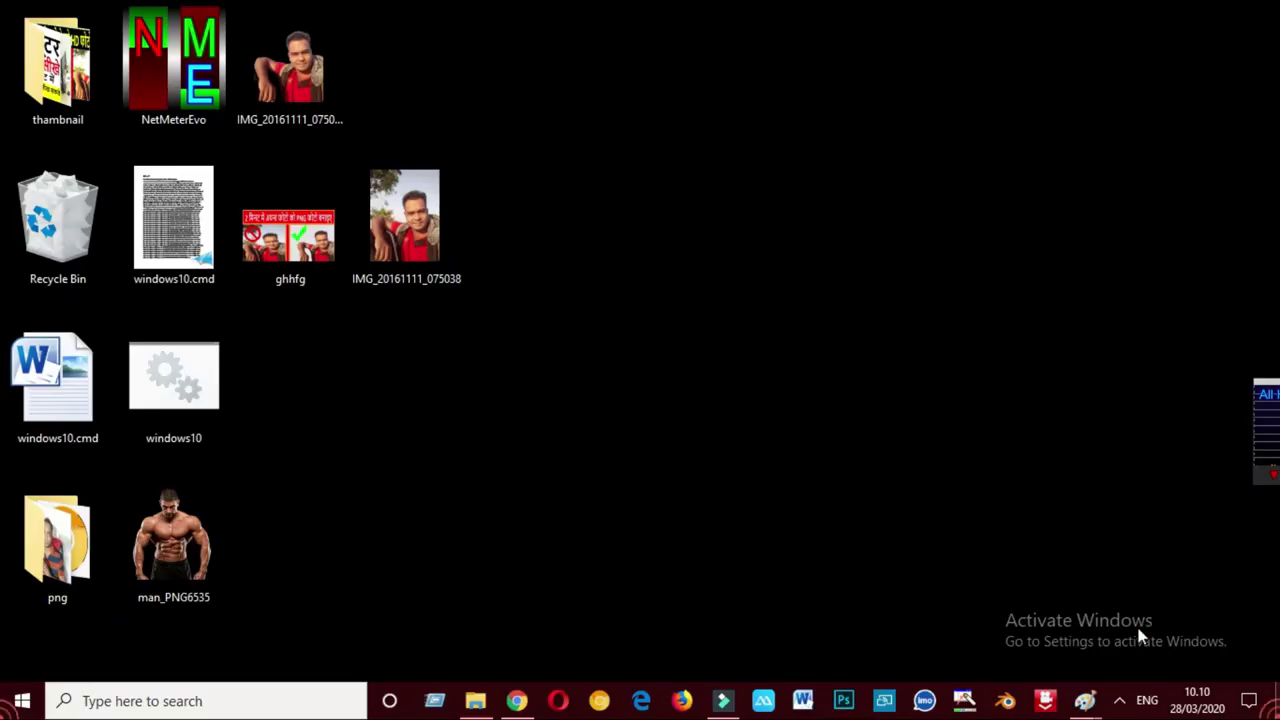
pyautogui.rightClick(572, 158)
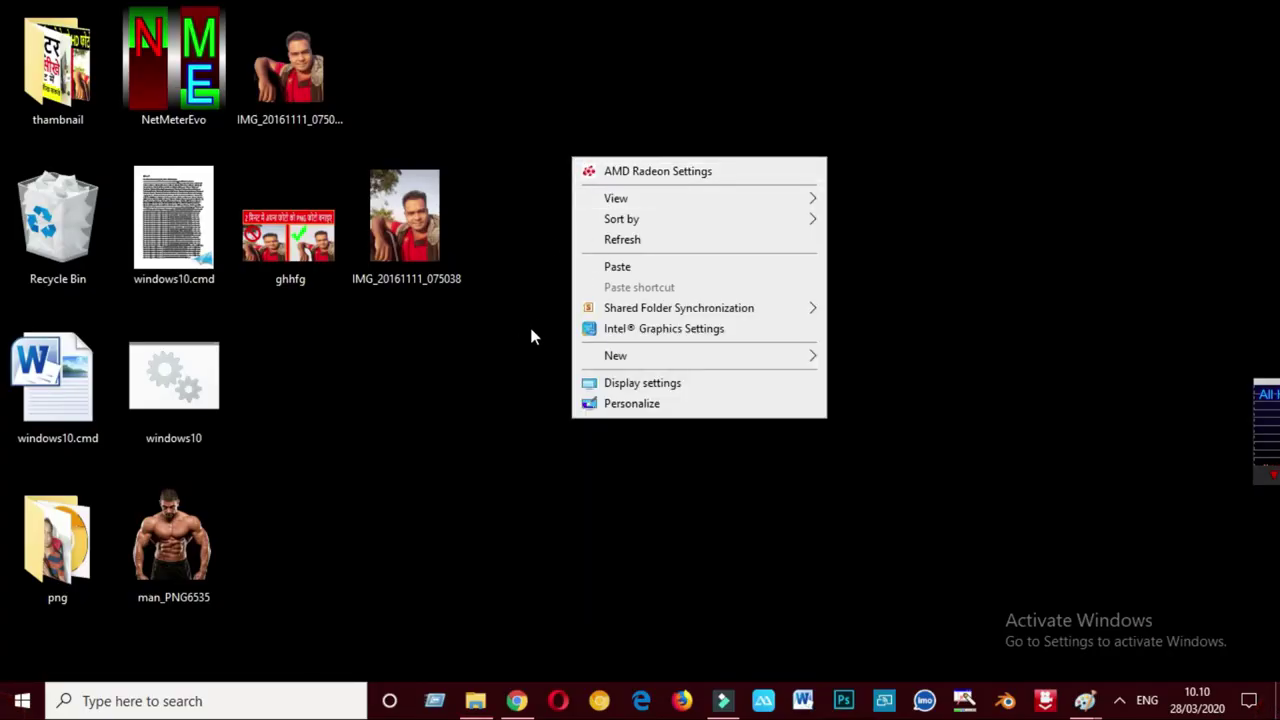
pyautogui.click(622, 271)
pyautogui.click(330, 226)
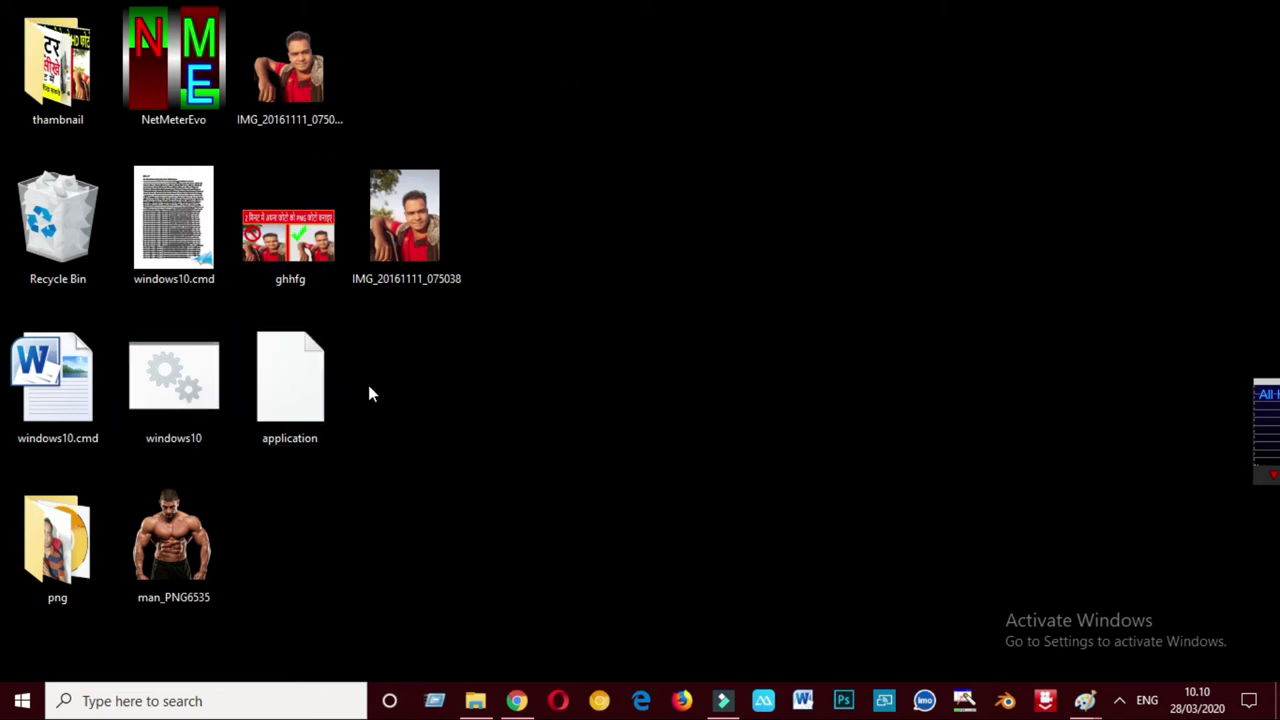
# - Open the desktop application file with Notepad and maximize the window
pyautogui.rightClick(298, 386)
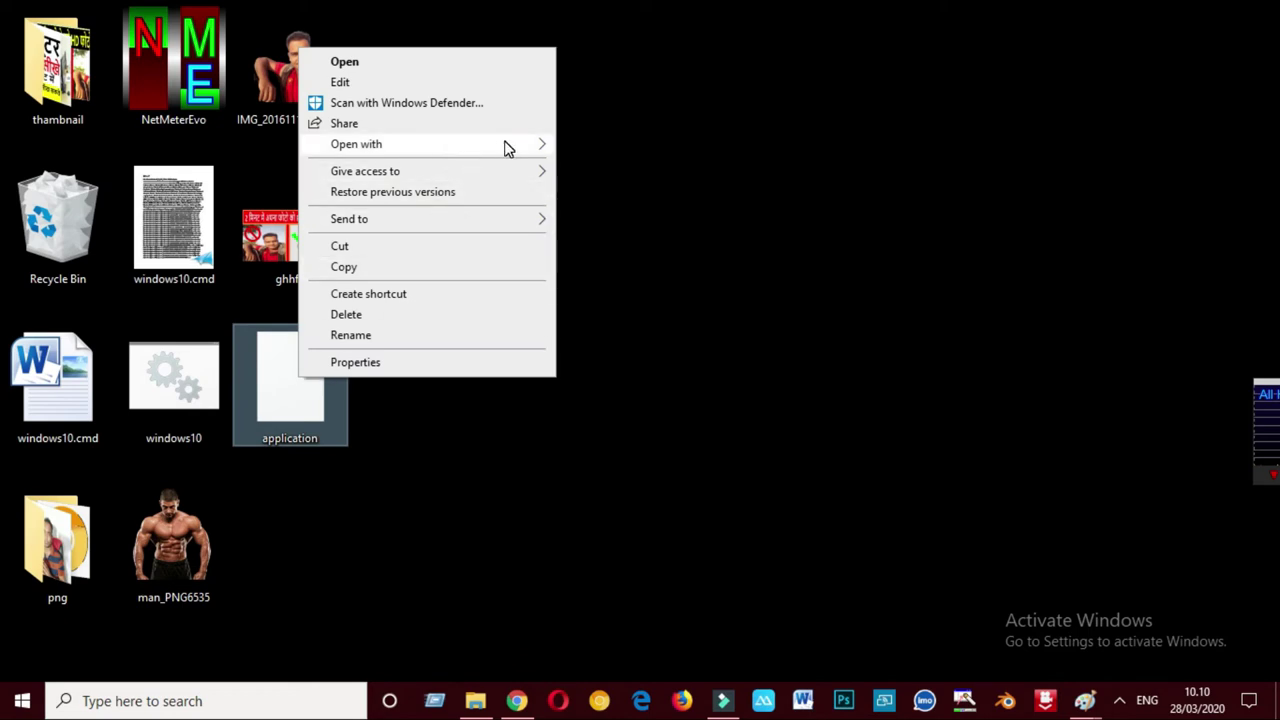
pyautogui.moveTo(356, 144)
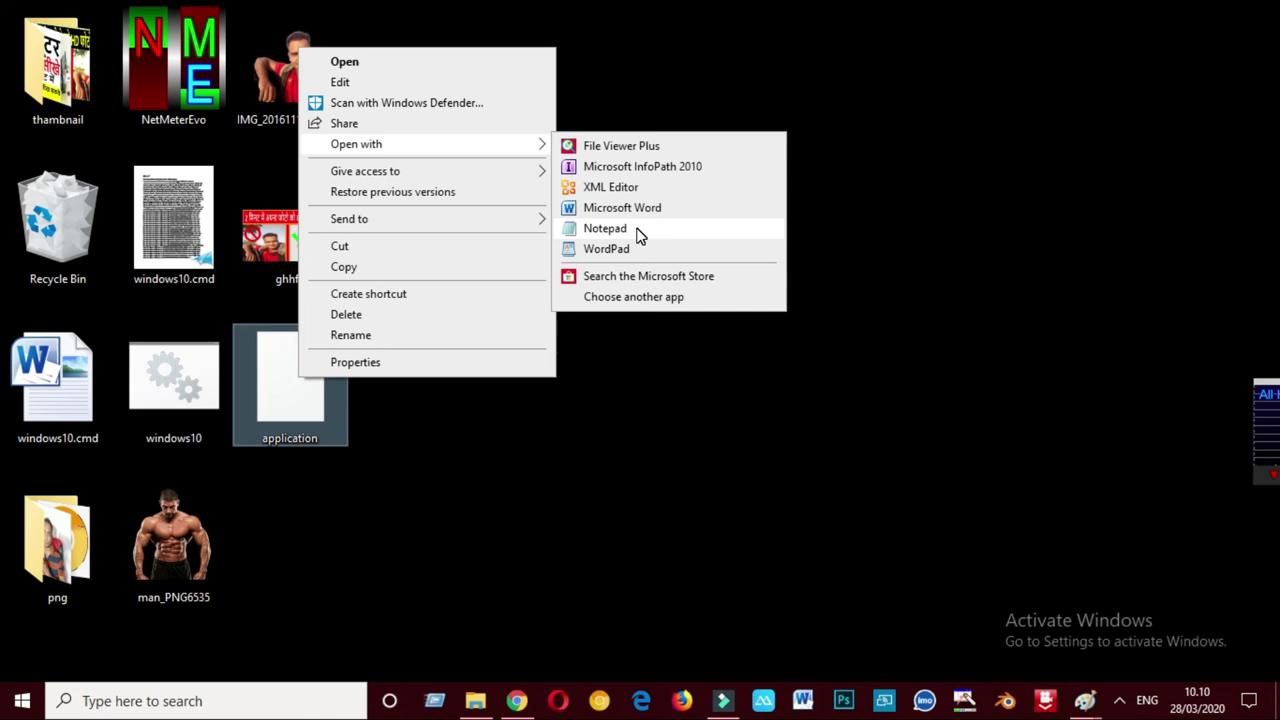
pyautogui.click(640, 233)
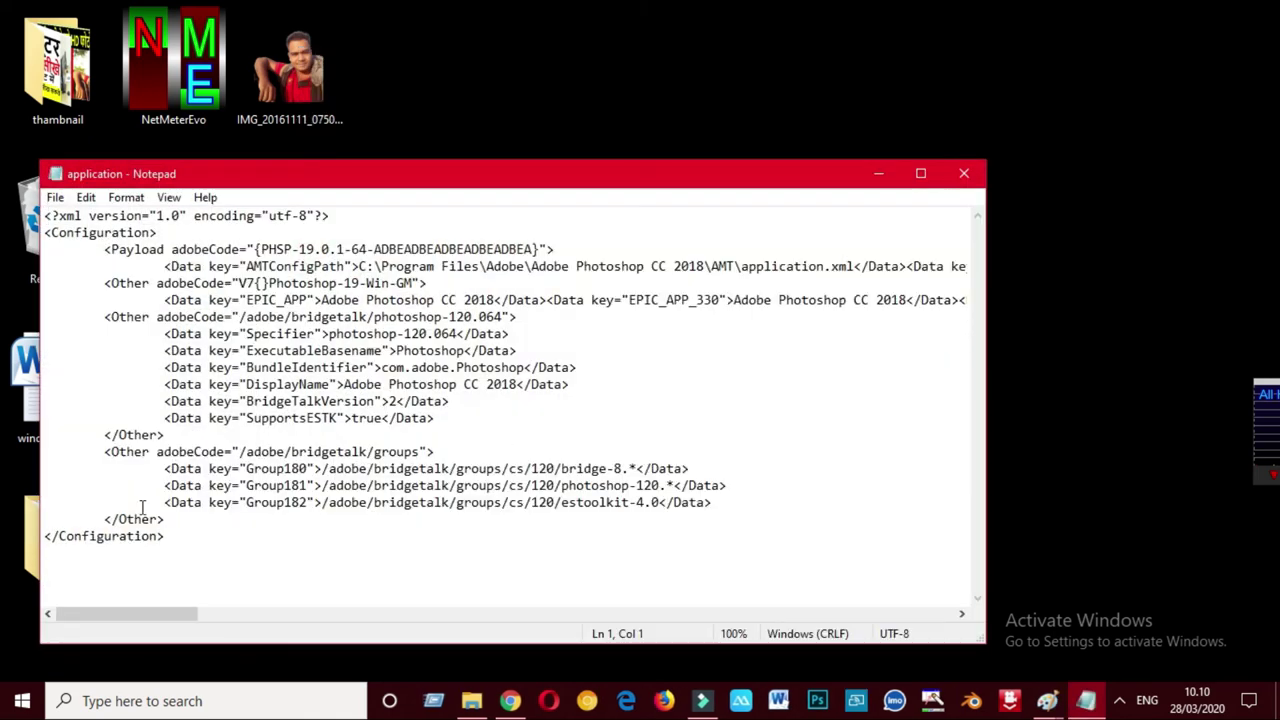
pyautogui.click(920, 173)
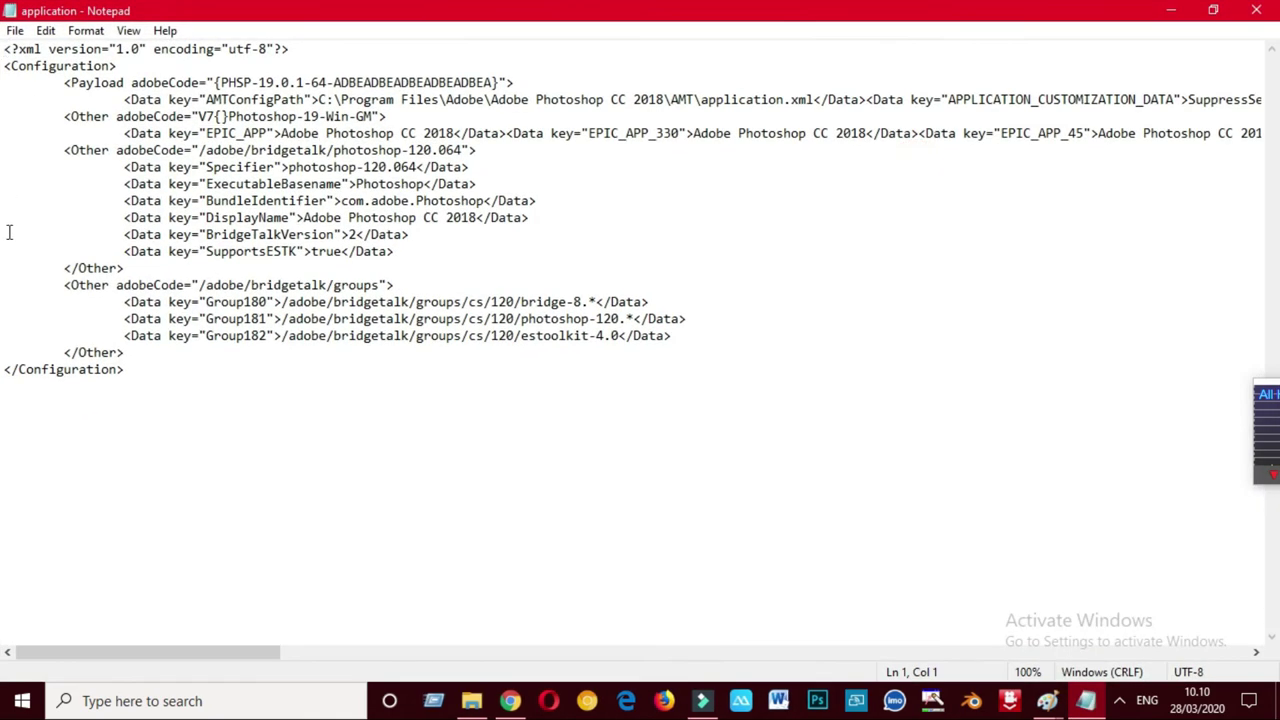
# - Scroll right to the TrialSerialNumber entry and select its long numeric value
pyautogui.moveTo(193, 646)
pyautogui.mouseDown()
pyautogui.moveTo(394, 648)
pyautogui.moveTo(578, 672)
pyautogui.mouseUp()
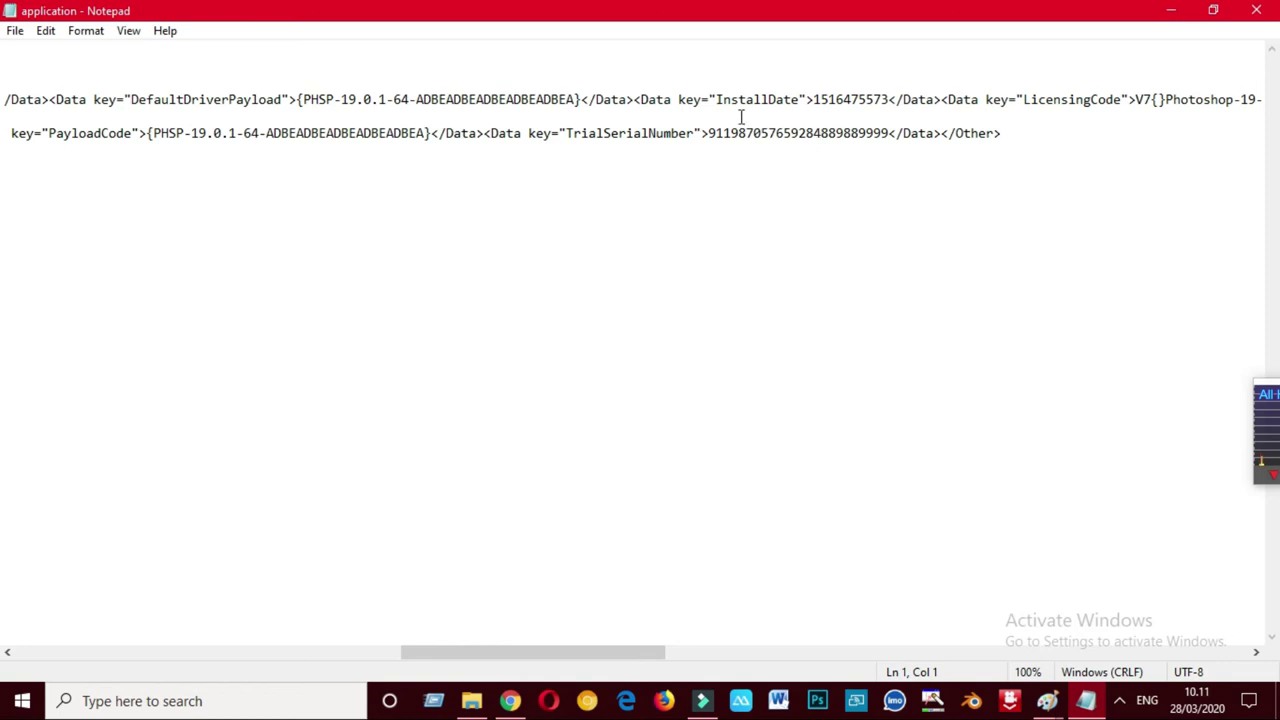
pyautogui.doubleClick(705, 133)
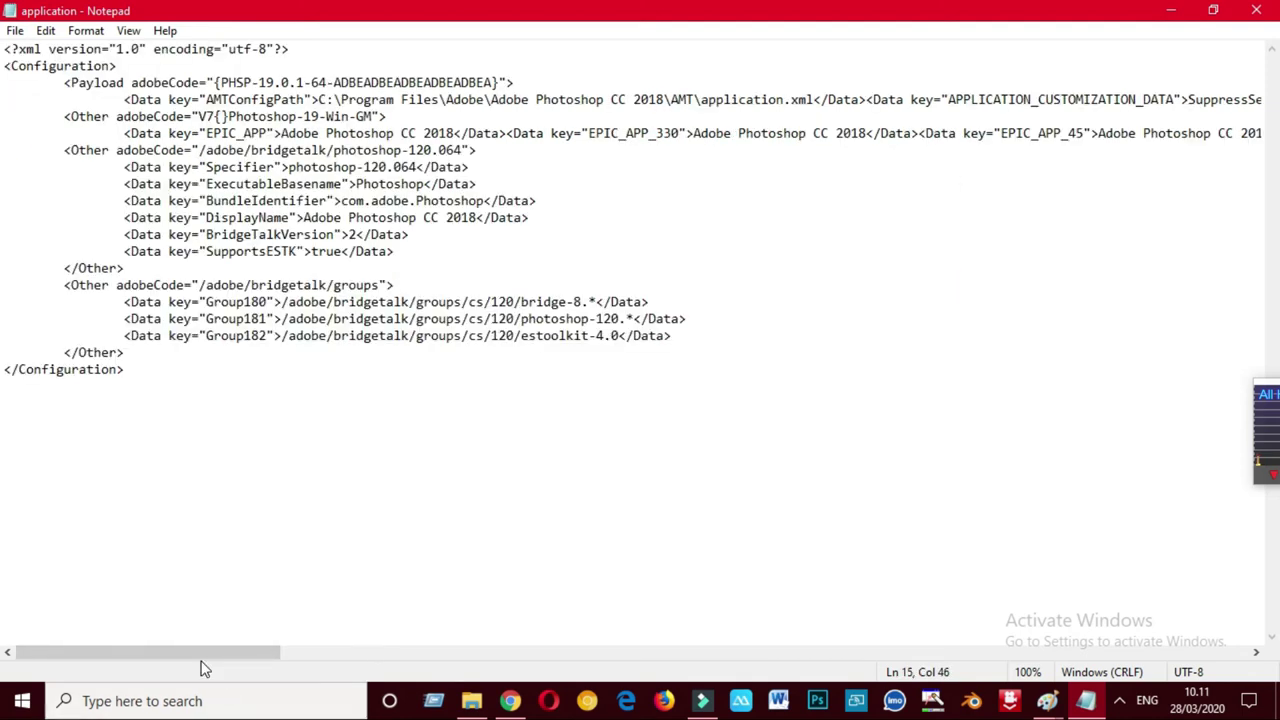
pyautogui.moveTo(208, 650)
pyautogui.mouseDown()
pyautogui.moveTo(580, 634)
pyautogui.moveTo(757, 660)
pyautogui.moveTo(583, 650)
pyautogui.mouseUp()
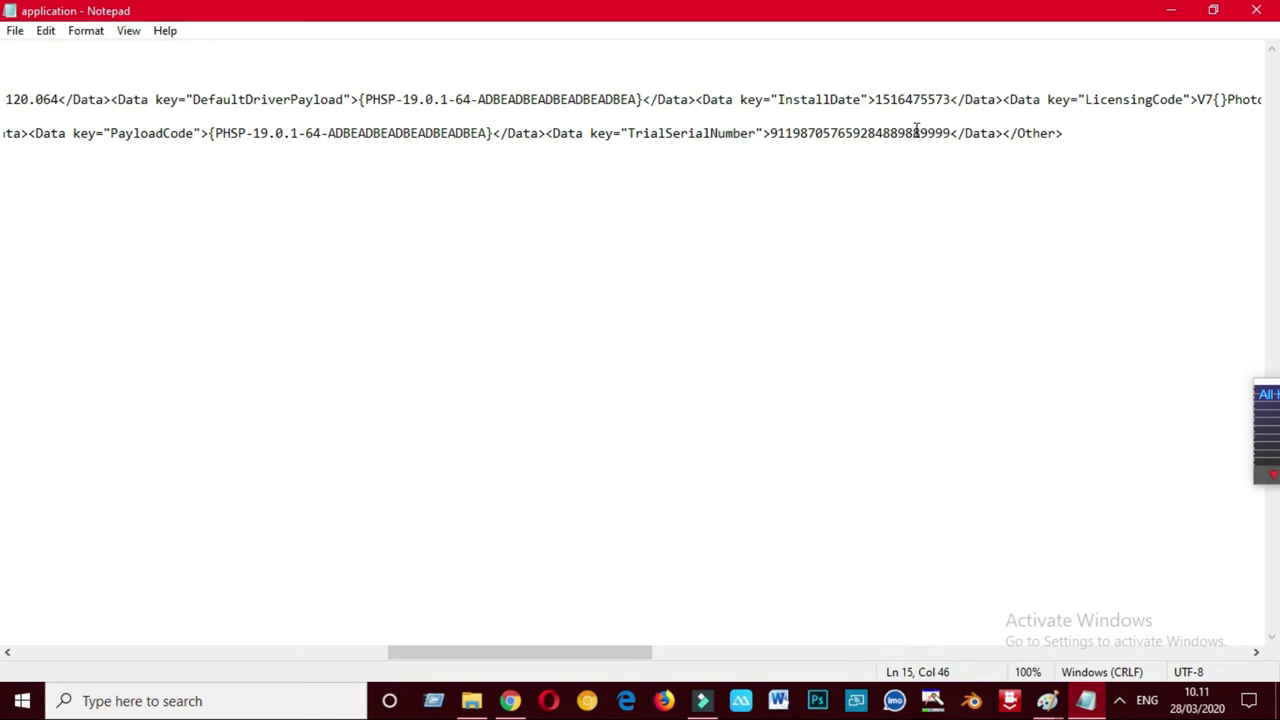
pyautogui.click(915, 135)
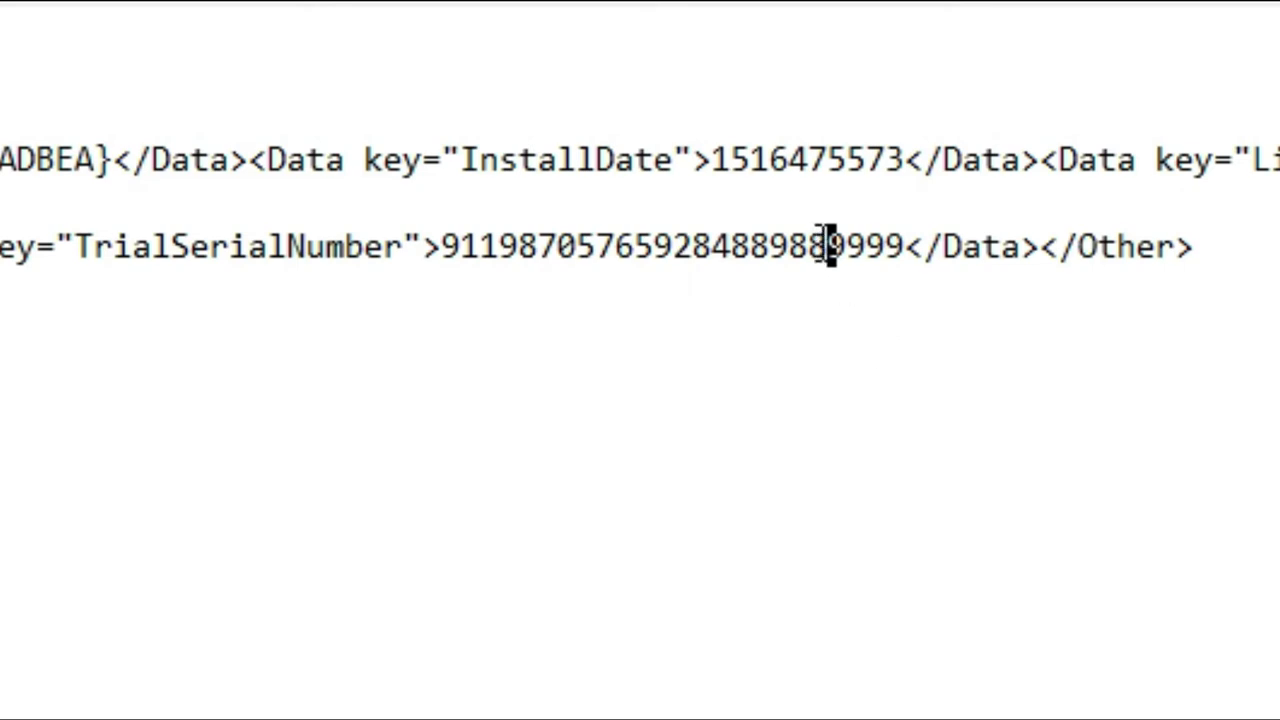
pyautogui.moveTo(829, 246); pyautogui.dragTo(810, 247)
pyautogui.write('9')
pyautogui.click(1257, 10)
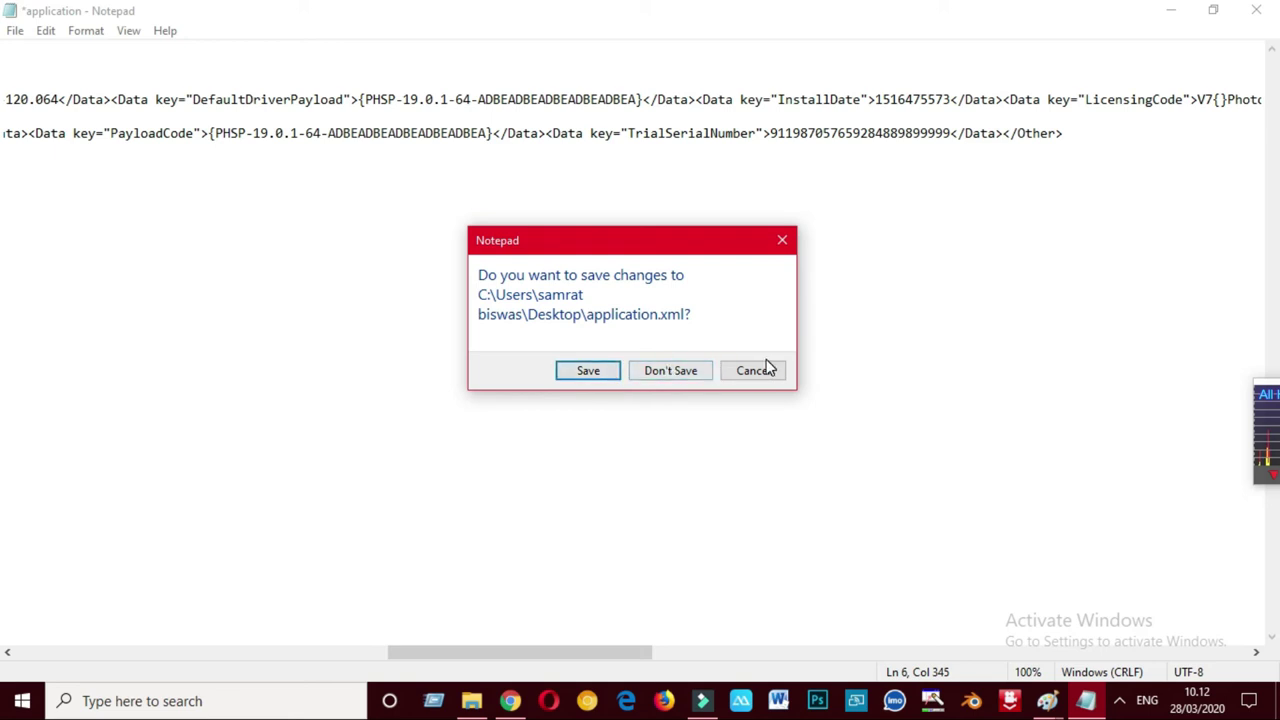
# - Save the edited application file and refresh the desktop twice
pyautogui.click(592, 372)
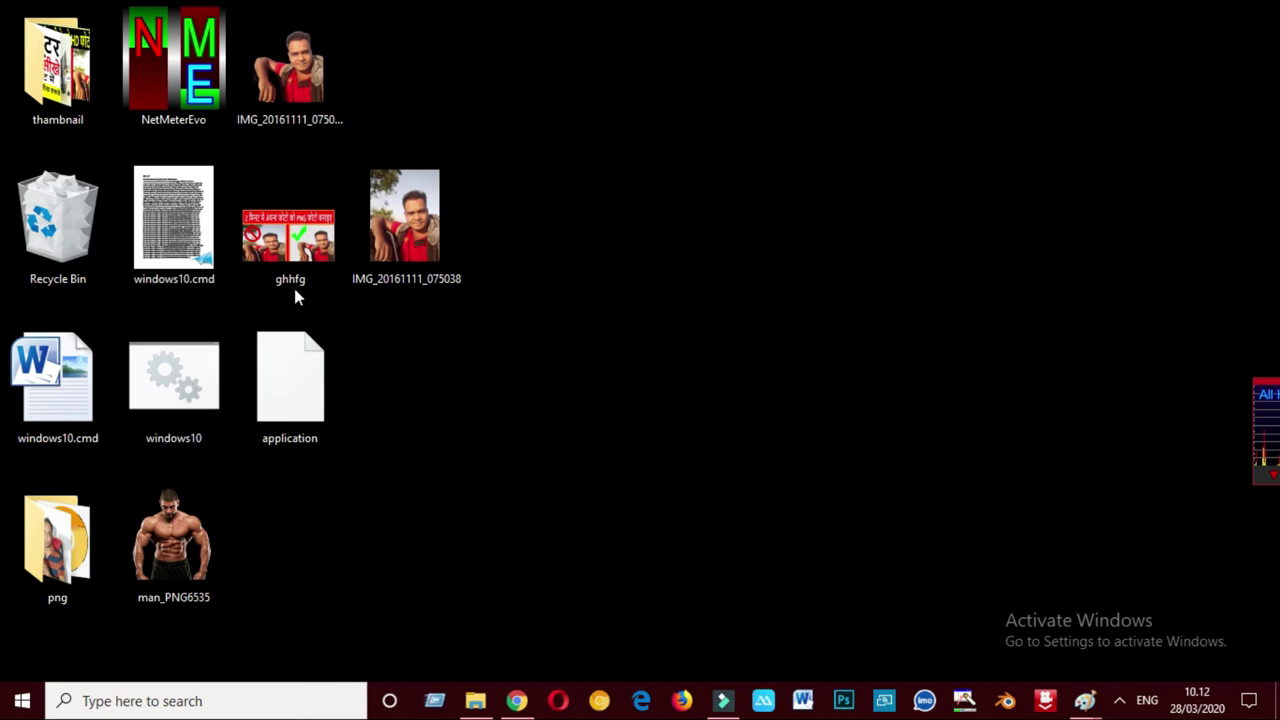
pyautogui.rightClick(735, 245)
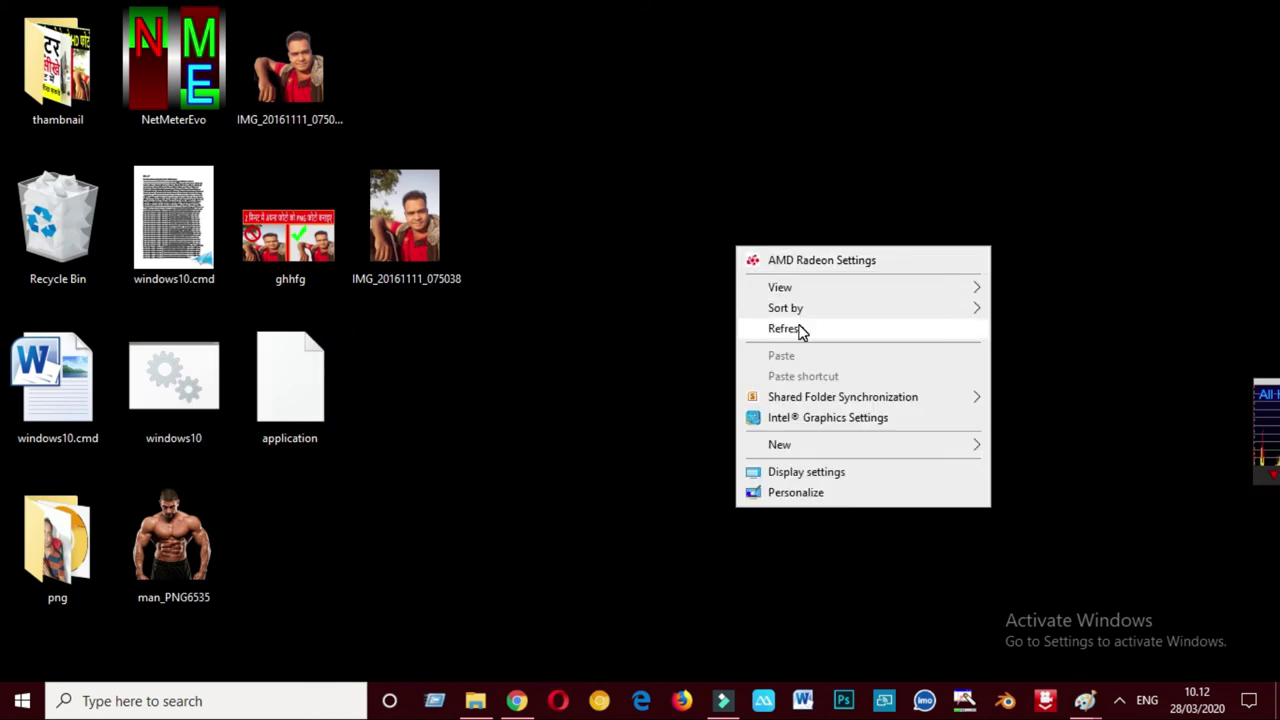
pyautogui.click(798, 323)
pyautogui.rightClick(674, 222)
pyautogui.click(754, 307)
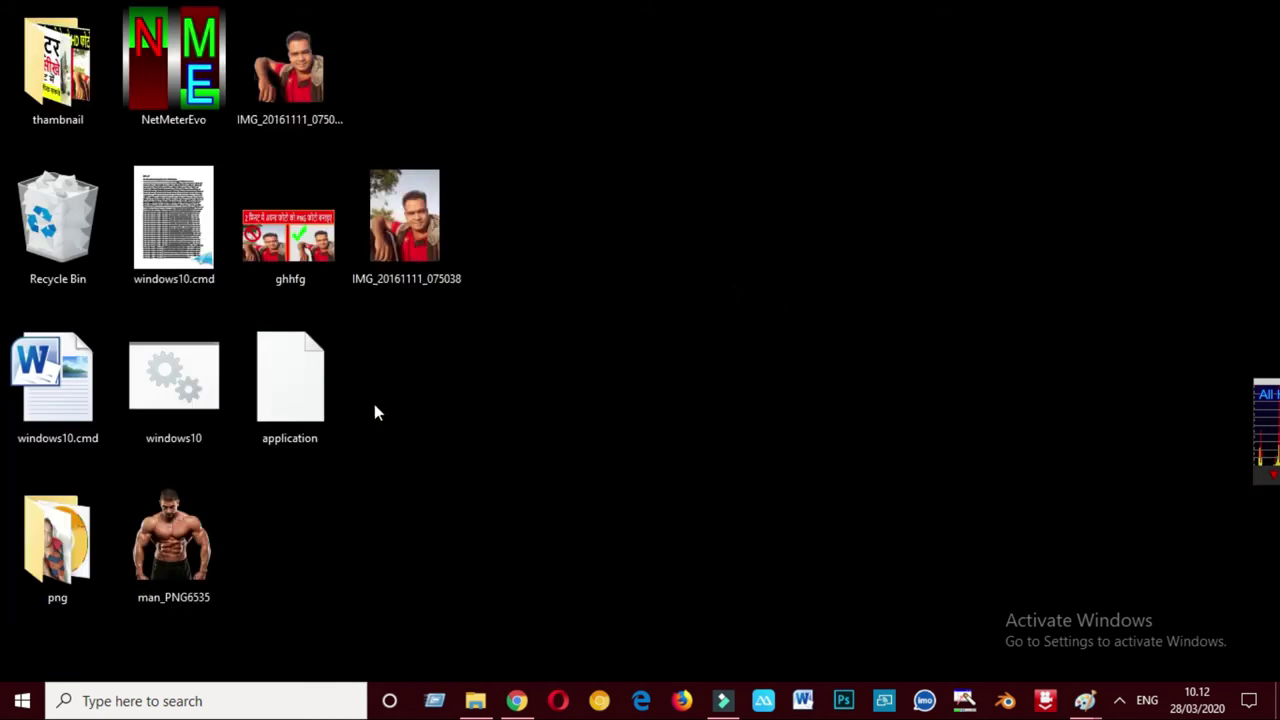
# - Cut the application file from the desktop and reopen the AMT folder in File Explorer
pyautogui.rightClick(267, 400)
pyautogui.click(343, 265)
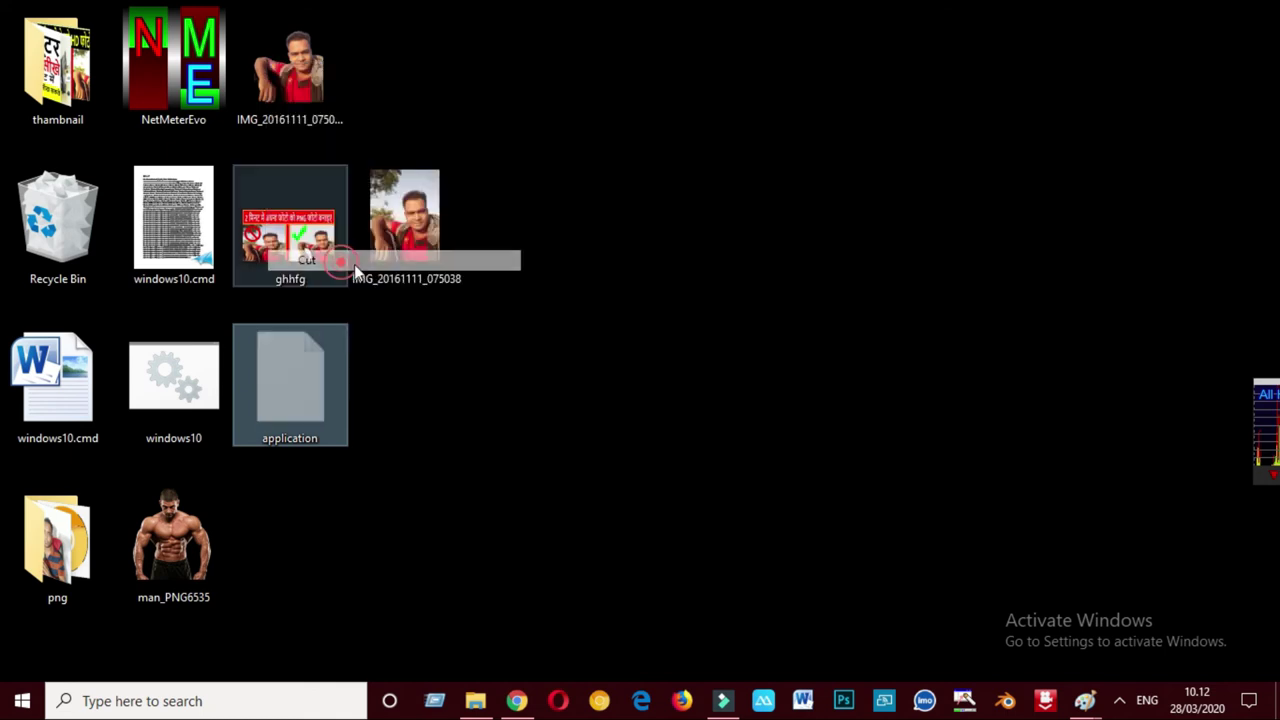
pyautogui.click(475, 700)
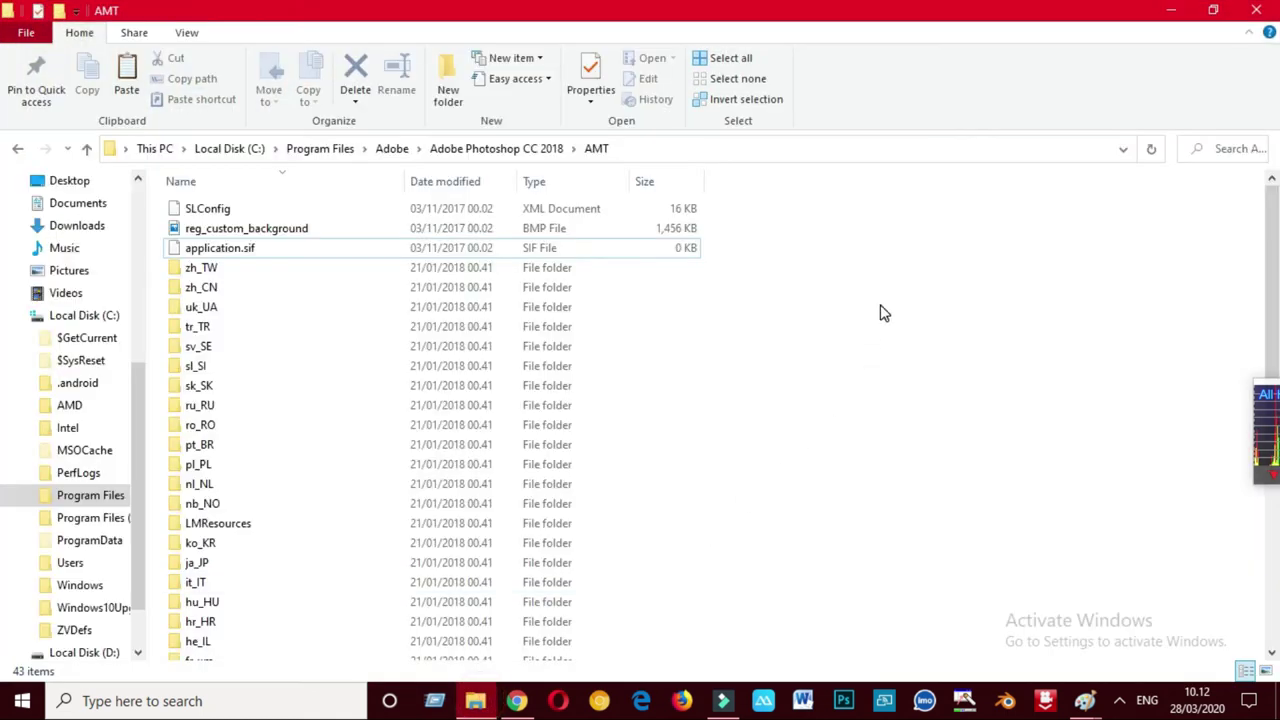
# - Paste the edited application file into the AMT folder with administrator permission
pyautogui.rightClick(928, 270)
pyautogui.click(960, 371)
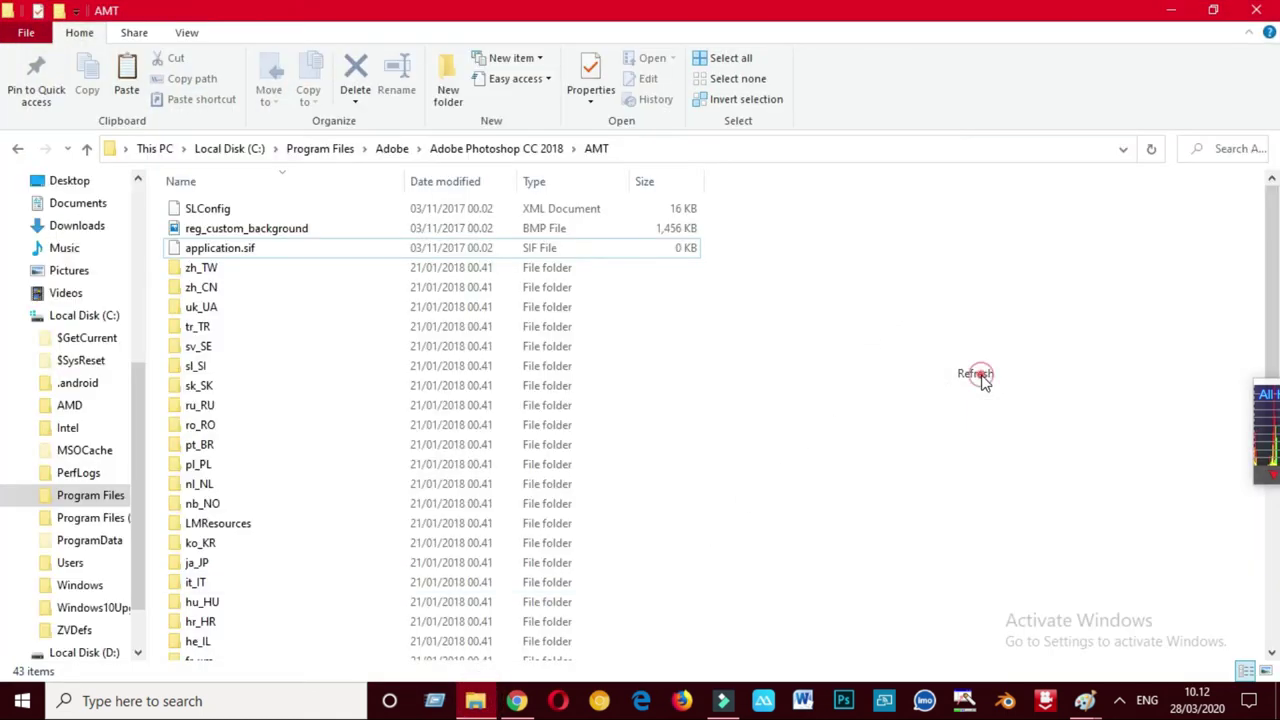
pyautogui.rightClick(866, 213)
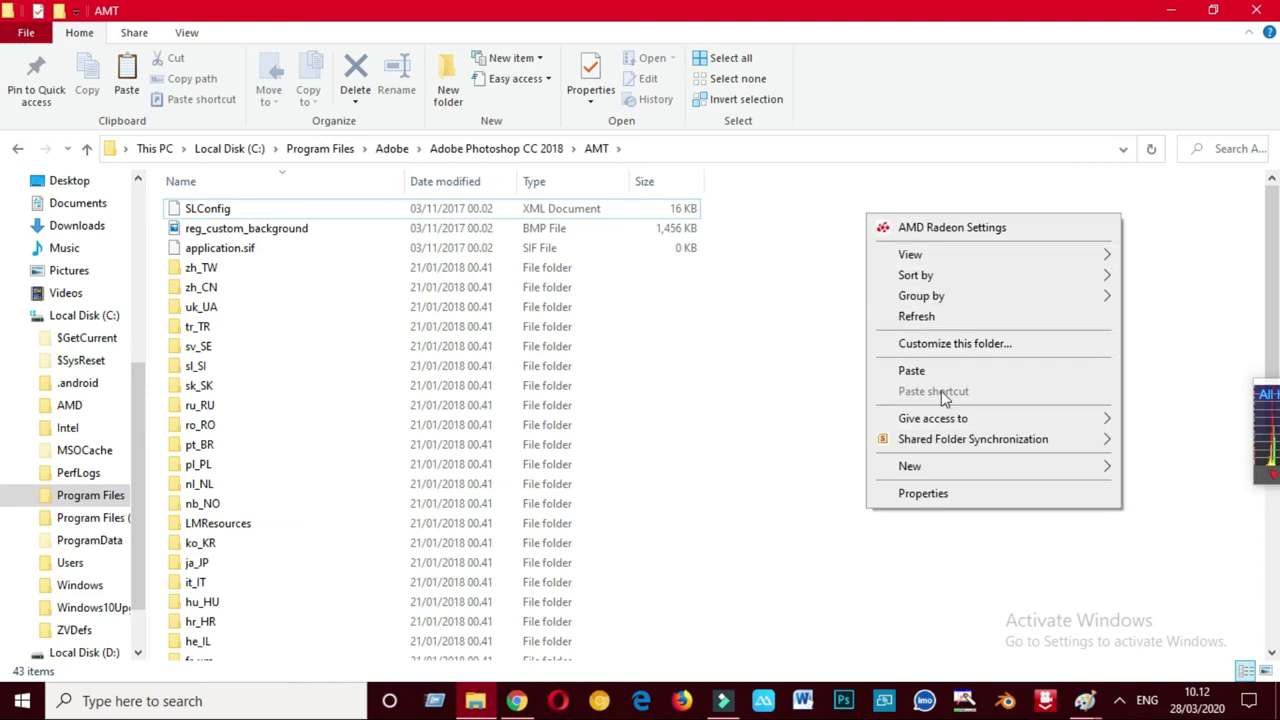
pyautogui.click(918, 376)
pyautogui.click(598, 224)
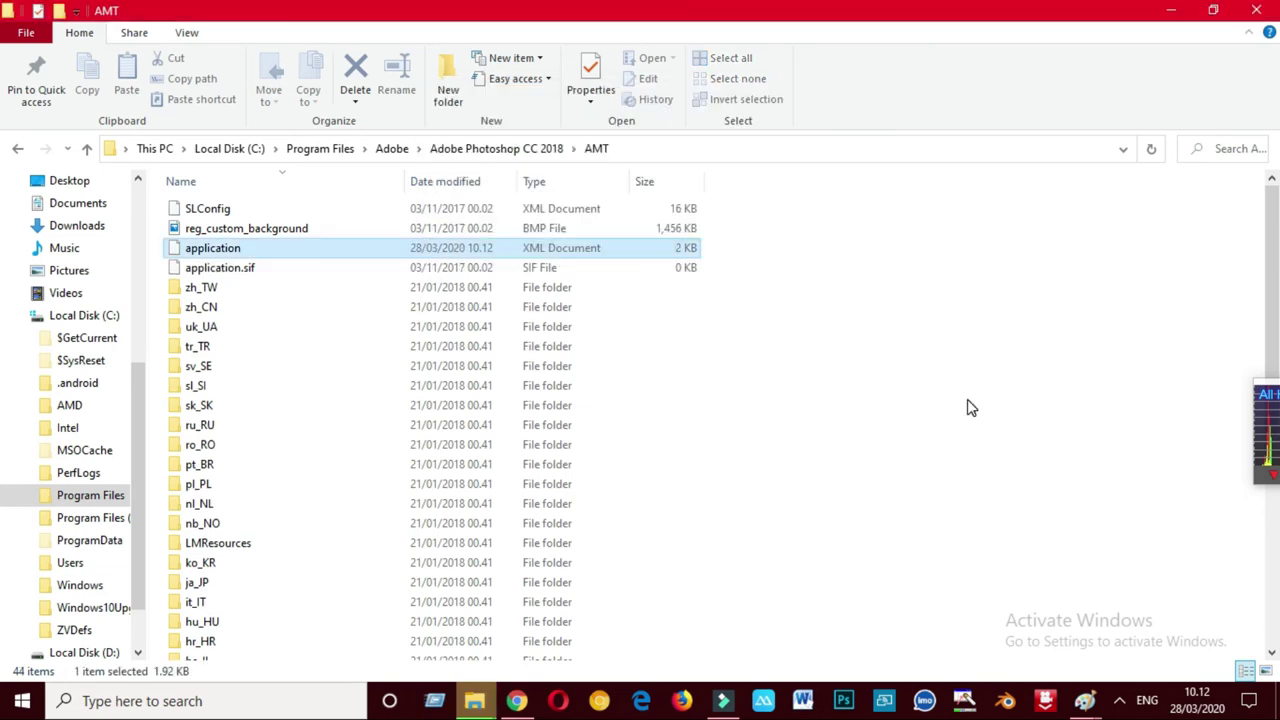
# - Refresh the AMT folder listing twice and close File Explorer
pyautogui.rightClick(970, 220)
pyautogui.moveTo(1025, 300)
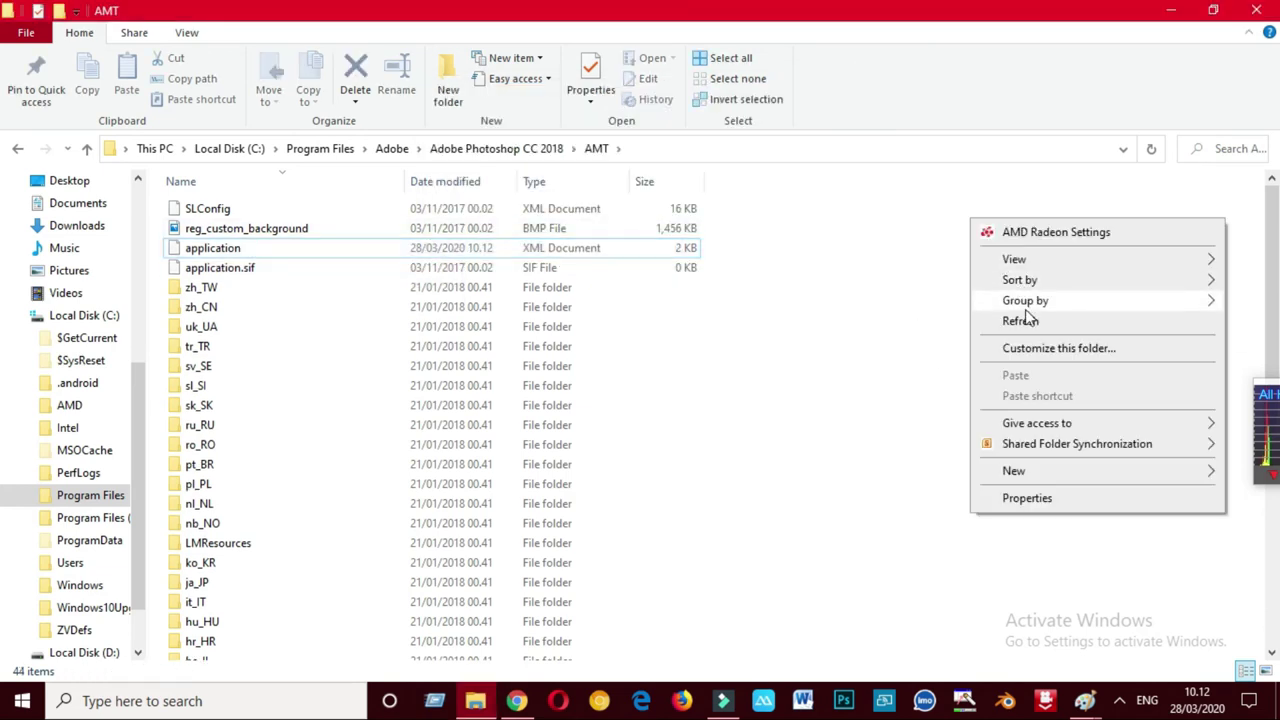
pyautogui.click(1022, 320)
pyautogui.rightClick(892, 219)
pyautogui.click(956, 320)
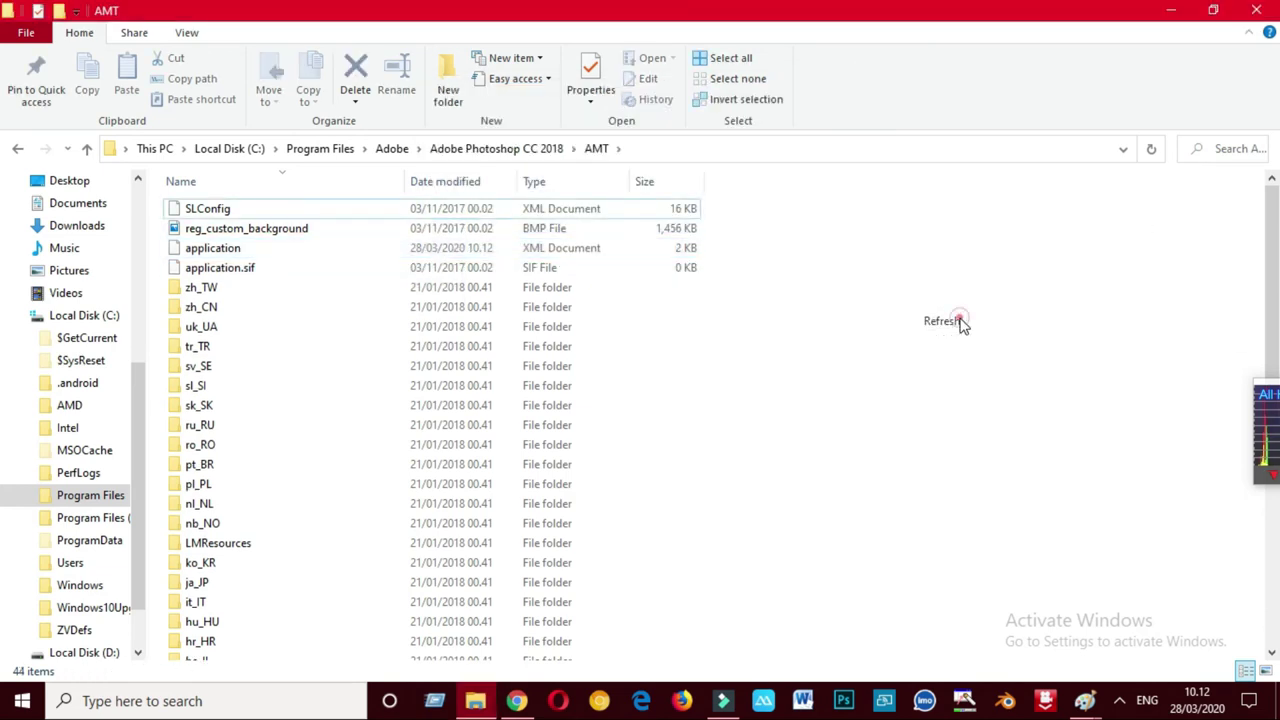
pyautogui.click(1258, 9)
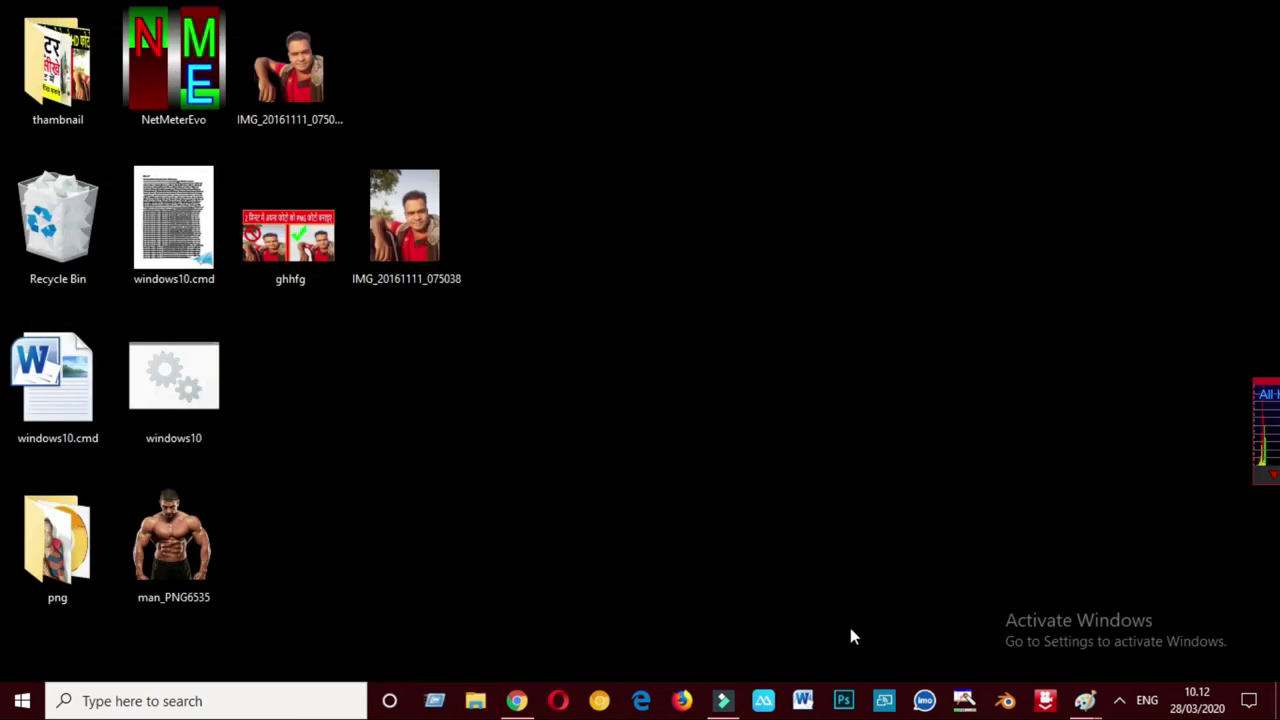
# - Relaunch Photoshop CC 2018 and sign in with the shown Adobe account to reach the trial screen
pyautogui.click(843, 703)
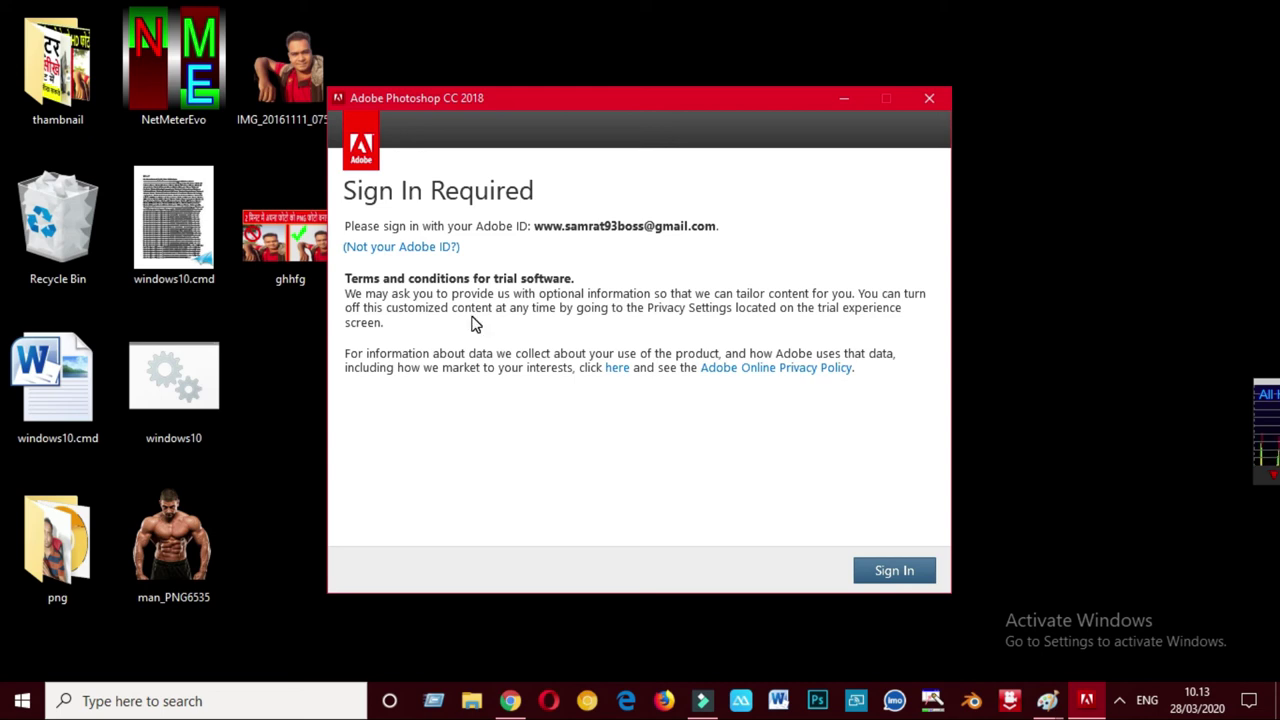
pyautogui.click(906, 575)
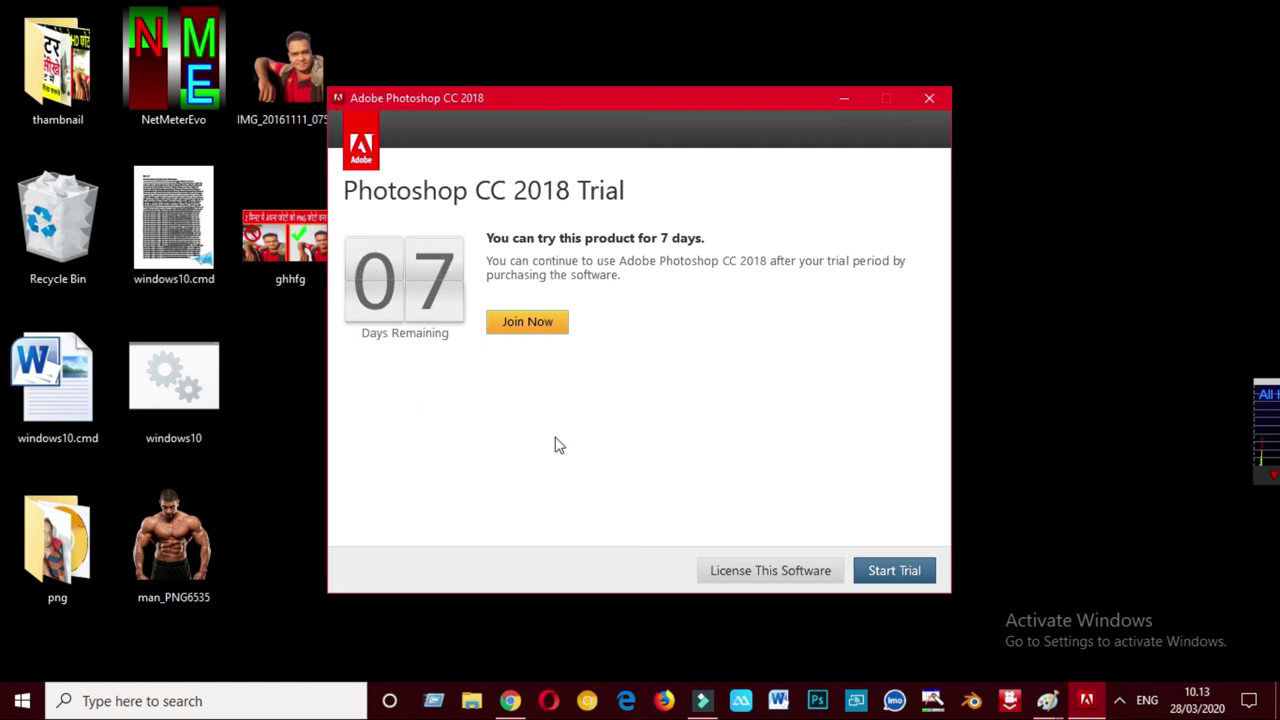
# - Start the Photoshop trial and open the home screen showing 7 days left
pyautogui.click(910, 574)
pyautogui.click(900, 572)
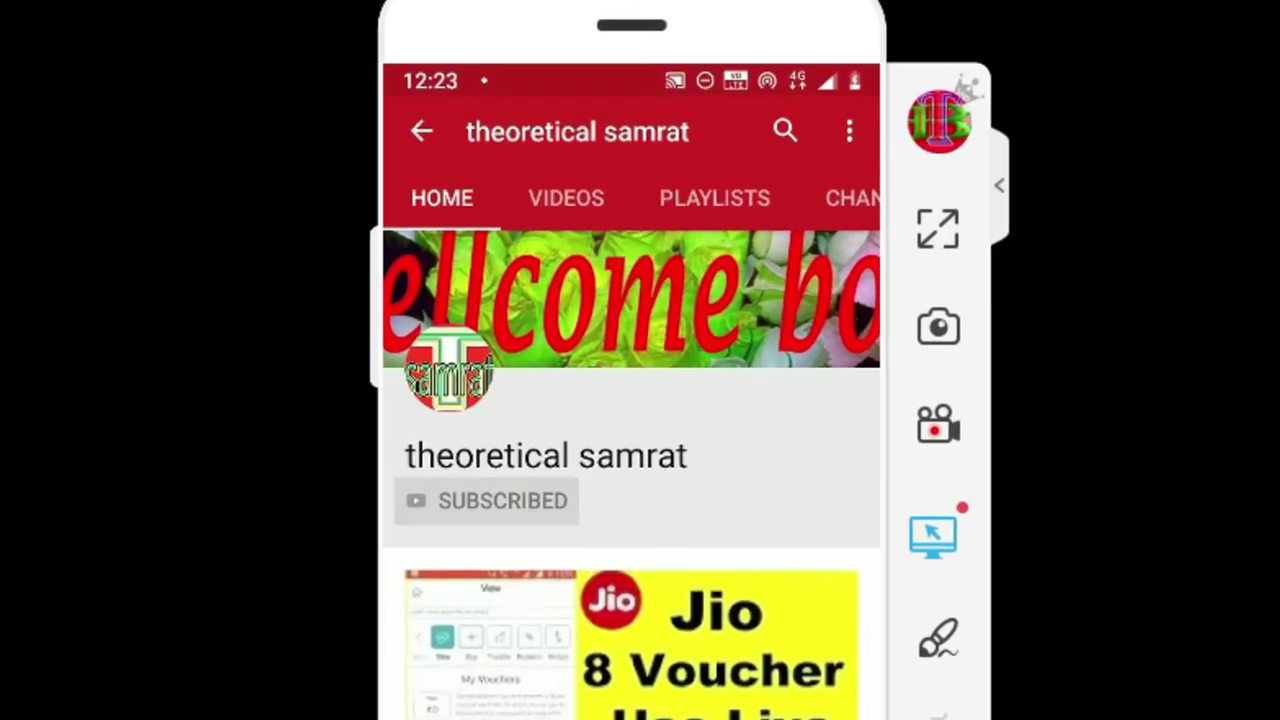
# - Set the subscribed channel's notification bell to All
pyautogui.click(626, 503)
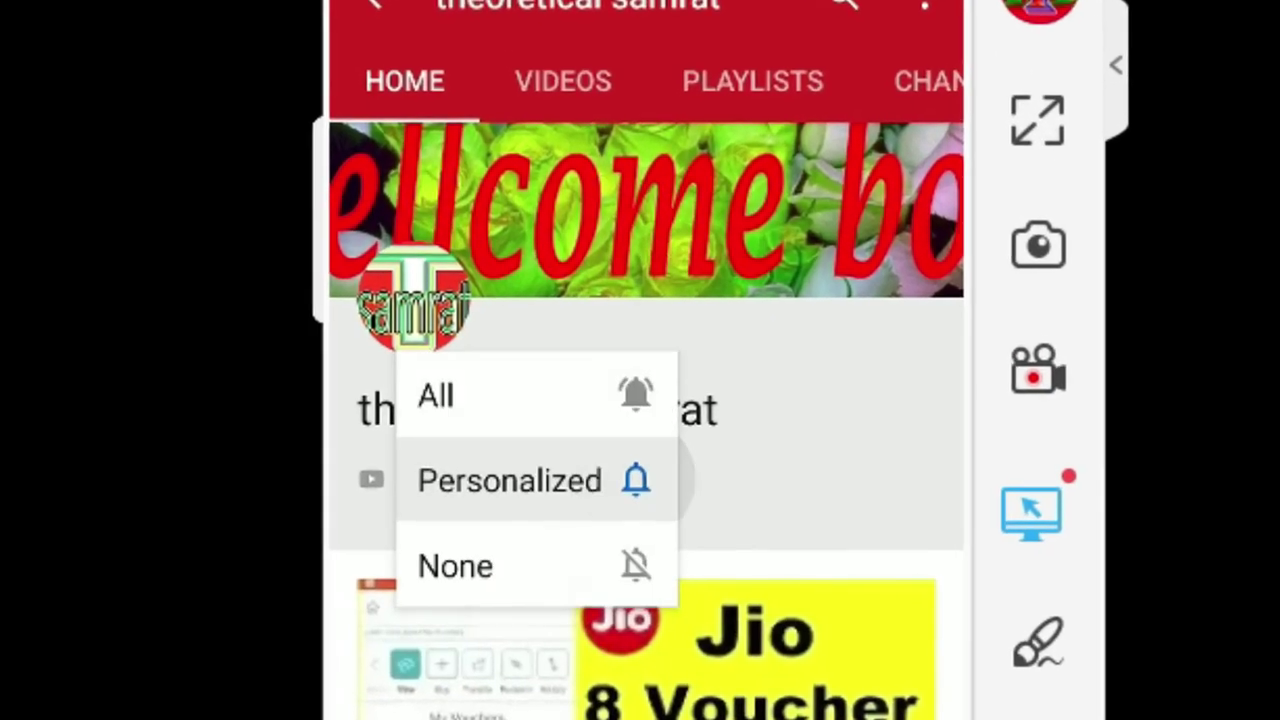
pyautogui.click(530, 378)
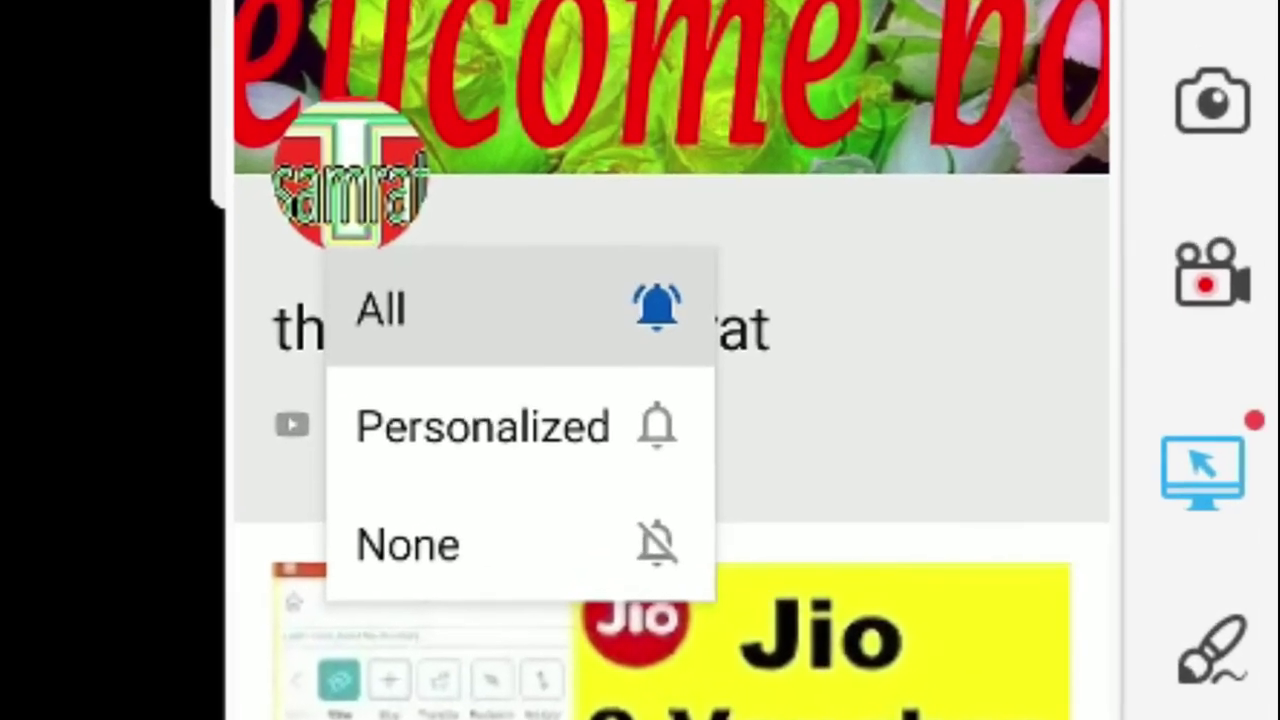